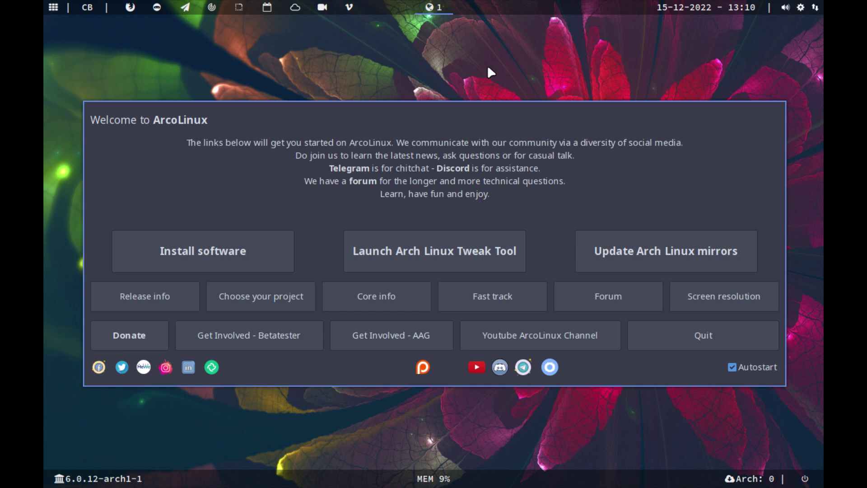
# Launch ARandR from the Screen resolution button in ArcoLinux Welcome.
pyautogui.click(730, 295)
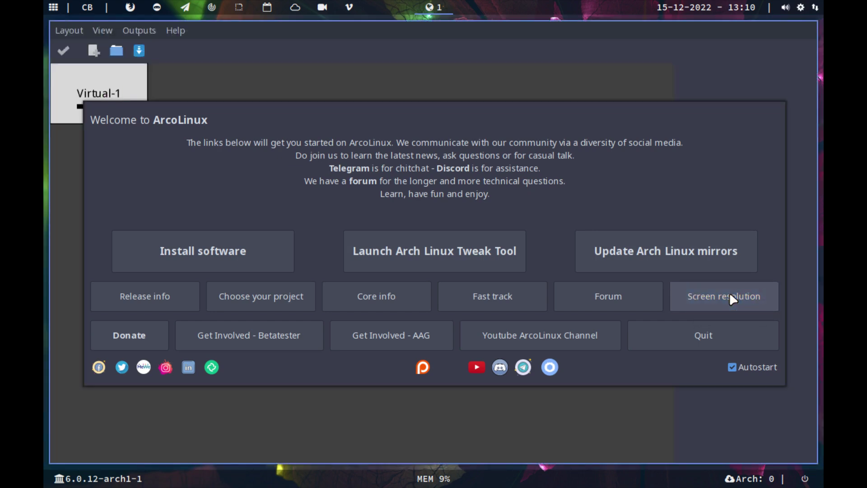
# Dismiss the ARandR welcome window and apply 1920x1080 to the Virtual-1 output.
pyautogui.click(699, 340)
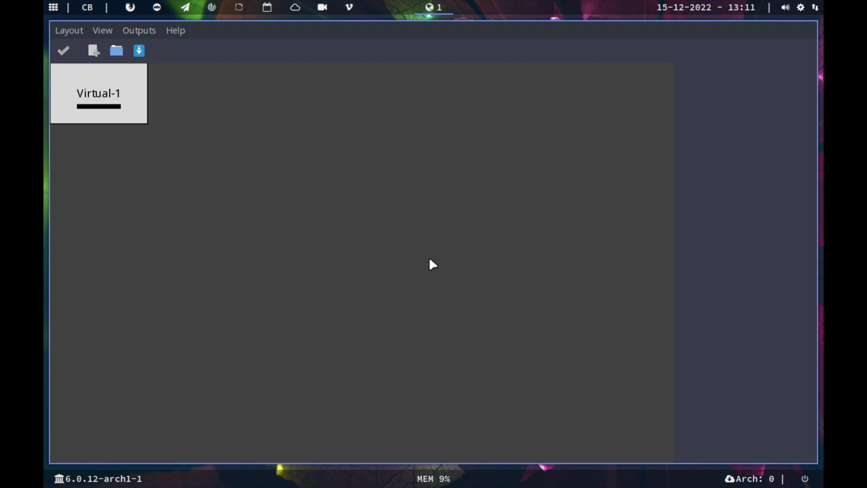
pyautogui.click(135, 32)
pyautogui.moveTo(165, 48)
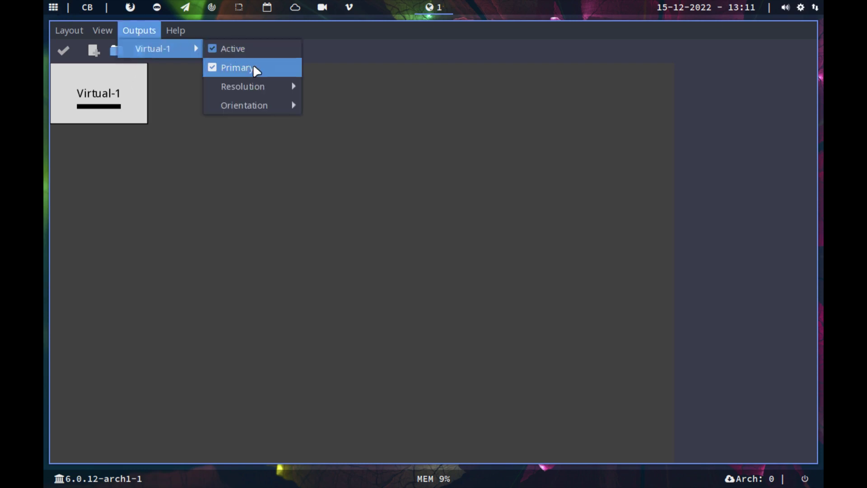
pyautogui.moveTo(258, 86)
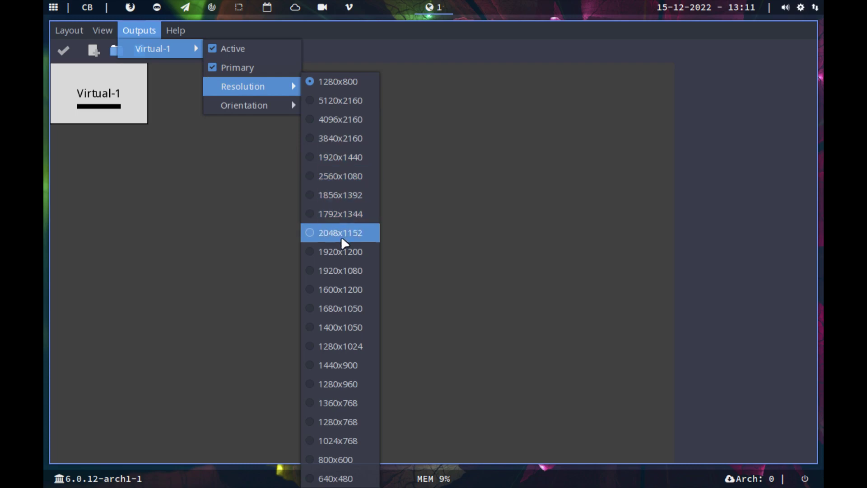
pyautogui.click(310, 271)
pyautogui.click(63, 50)
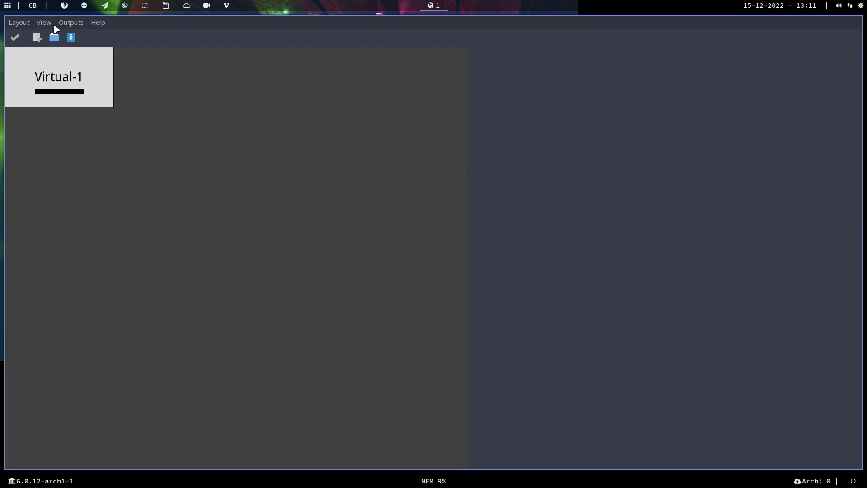
# Save the current screen layout under the name 'screen' in .screenlayout.
pyautogui.click(20, 23)
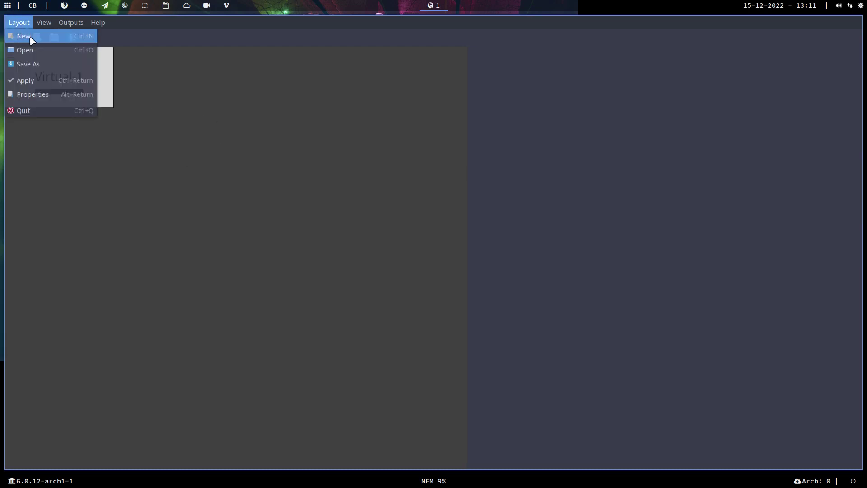
pyautogui.click(42, 67)
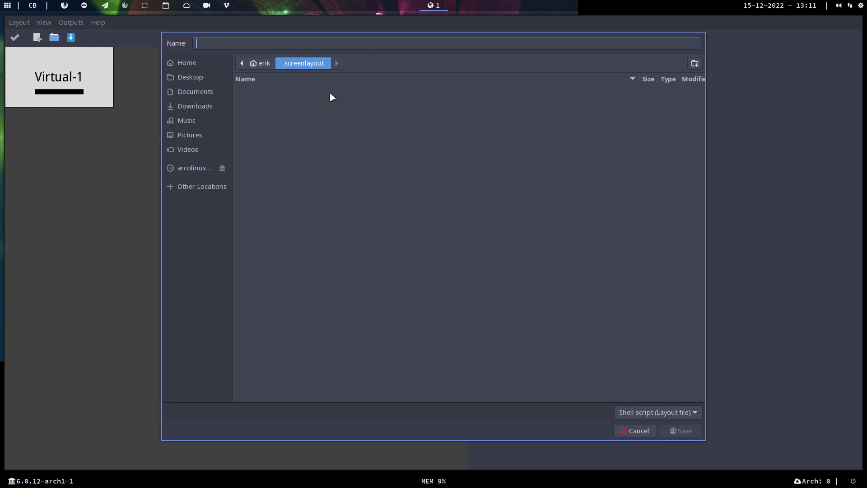
pyautogui.write('erik')
pyautogui.press('BackSpace')
pyautogui.press('BackSpace')
pyautogui.press('BackSpace')
pyautogui.press('BackSpace')
pyautogui.write('screen')
pyautogui.click(684, 432)
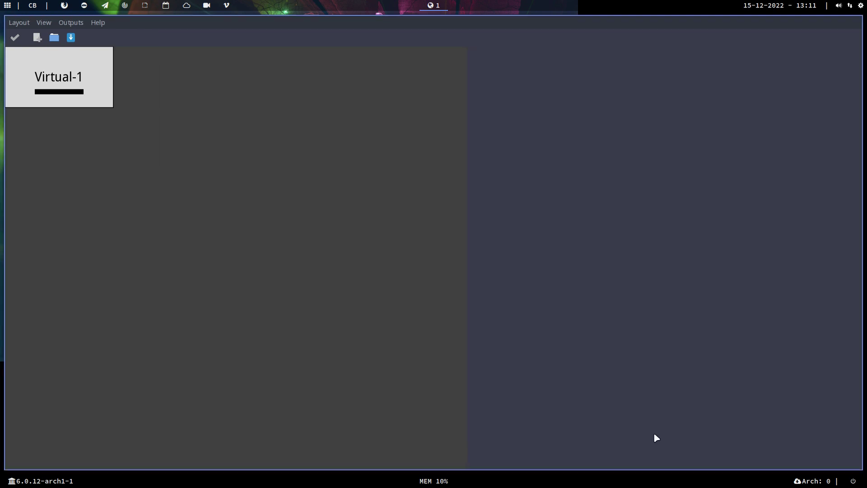
# Close ARandR, then browse Thunar with hidden files shown into .screenlayout to find screen.sh.
pyautogui.press('super+q')
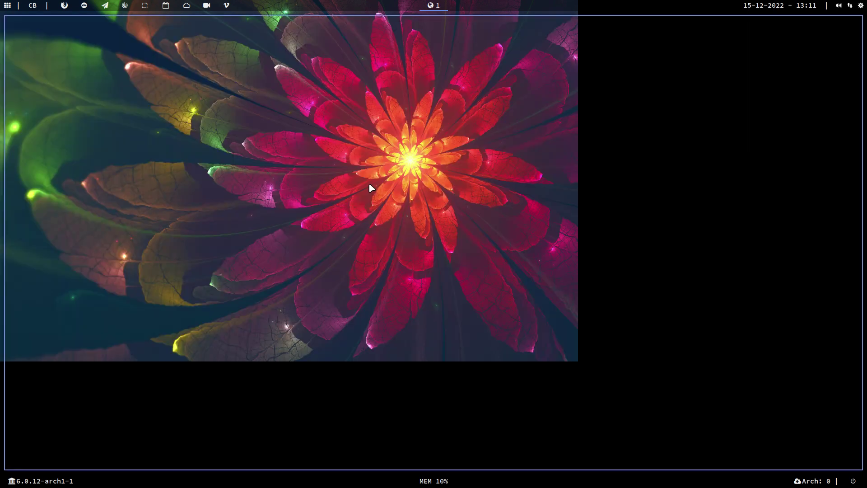
pyautogui.press('super+shift+Return')
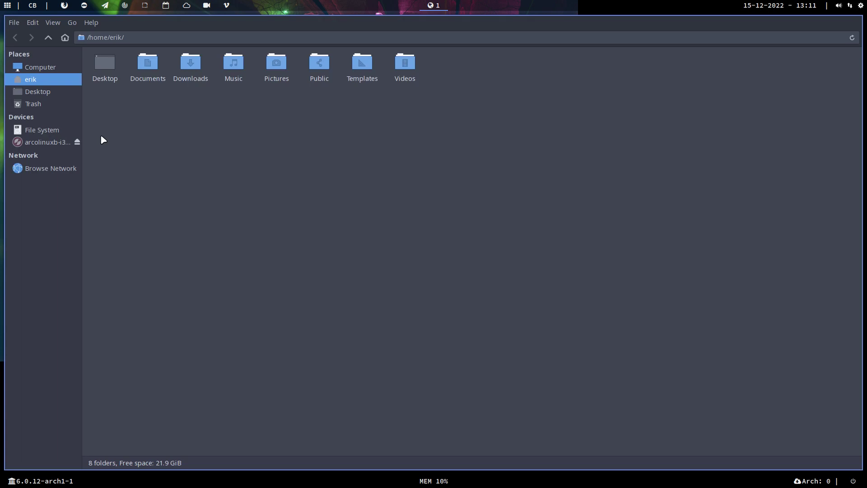
pyautogui.hotkey('ctrl', 'h')
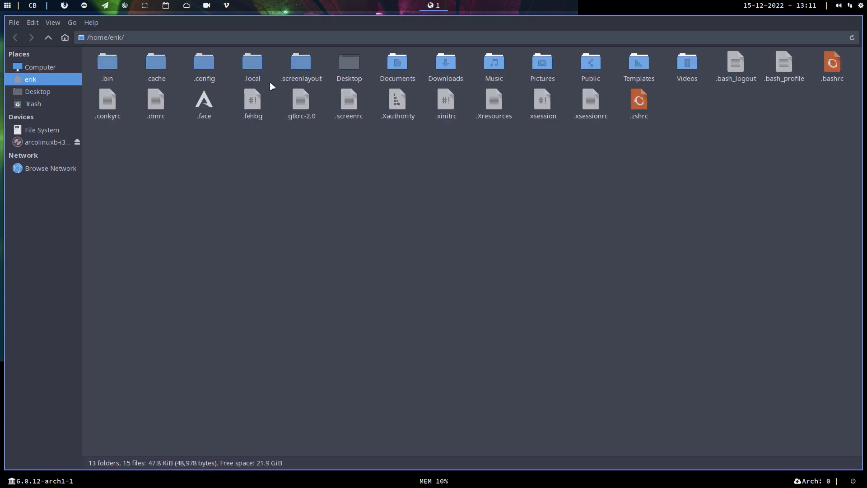
pyautogui.doubleClick(300, 68)
pyautogui.rightClick(107, 69)
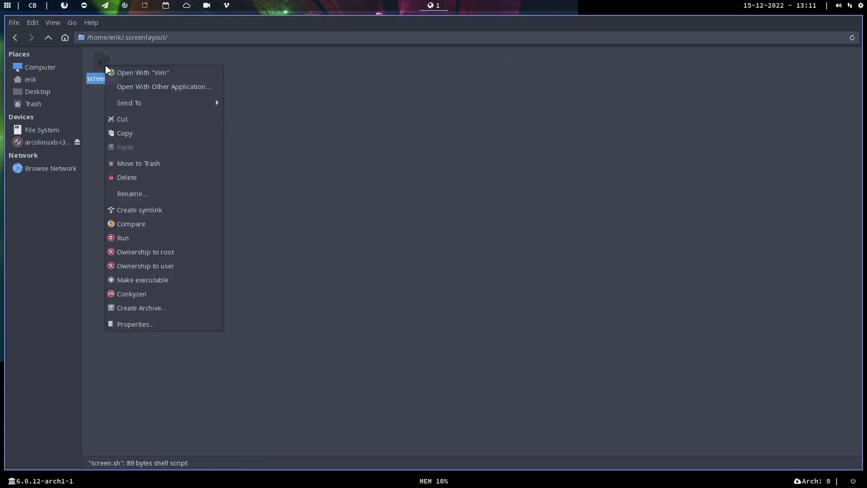
pyautogui.click(405, 122)
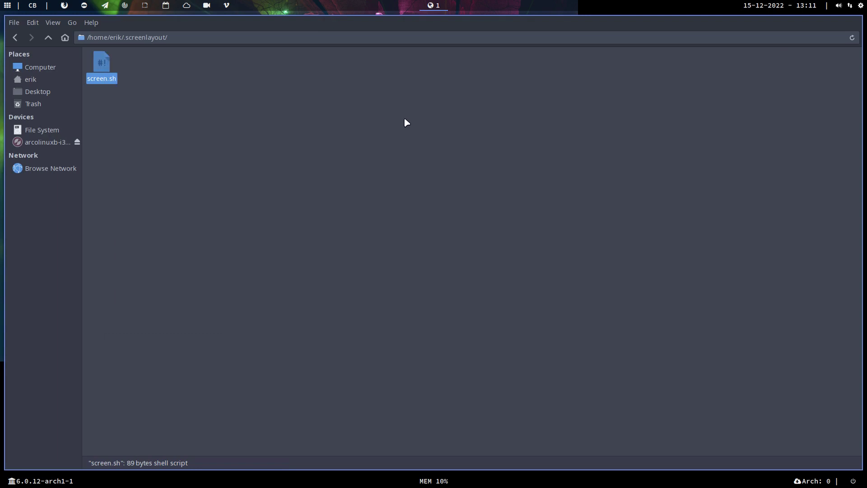
# Install sublime-text-4 via sudo pacman -S in the drop-down terminal, then hide it.
pyautogui.press('super+Return')
pyautogui.write('sudof pacm')
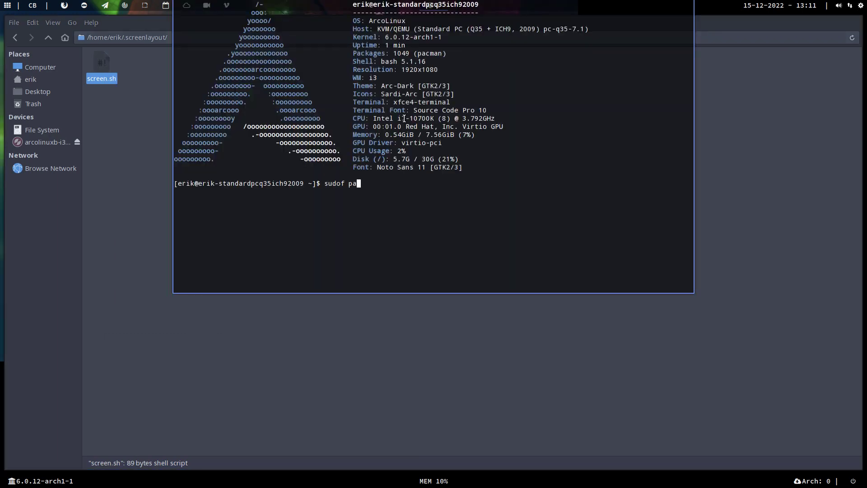
pyautogui.press('BackSpace')
pyautogui.press('BackSpace')
pyautogui.press('BackSpace')
pyautogui.press('BackSpace')
pyautogui.press('BackSpace')
pyautogui.press('BackSpace')
pyautogui.write('pacman -S sublime-text-4')
pyautogui.press('Return')
pyautogui.press('Return')
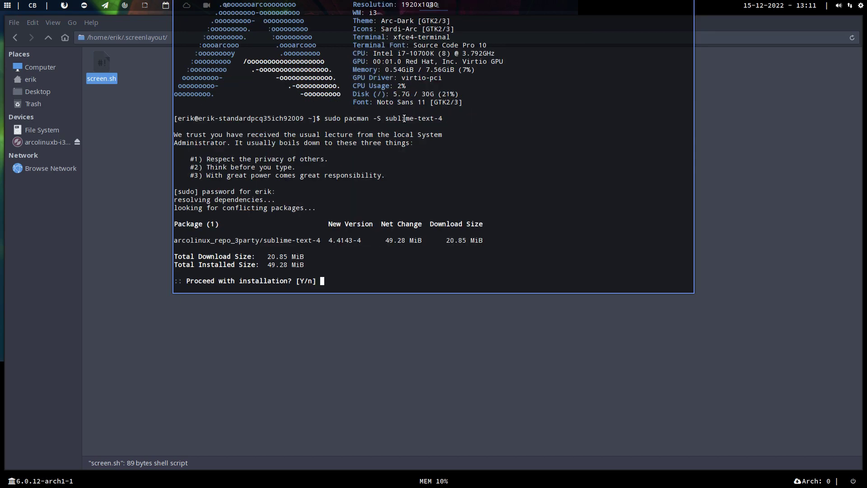
pyautogui.press('Return')
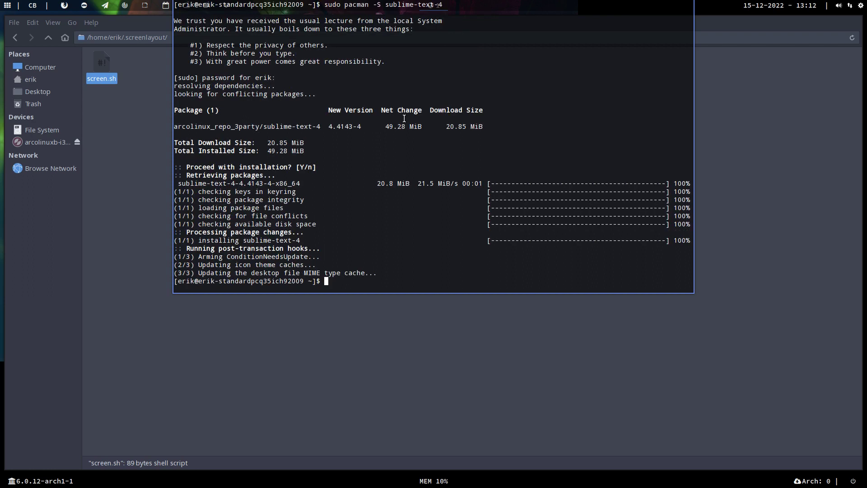
pyautogui.press('F12')
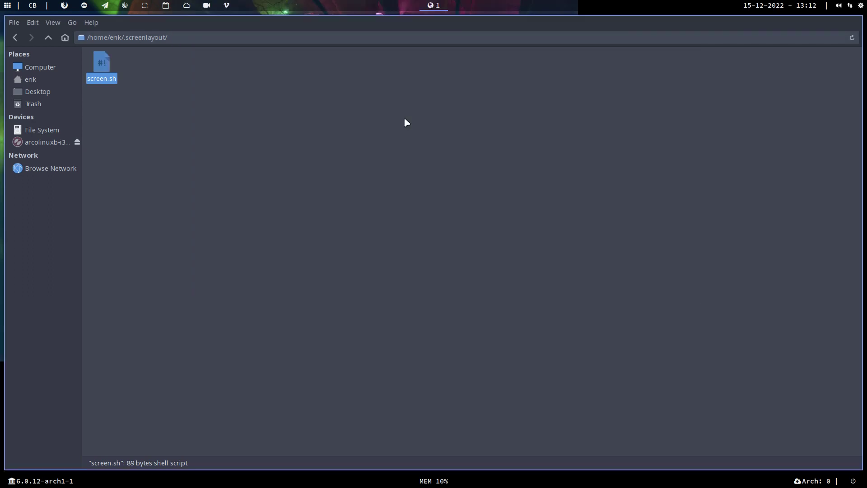
pyautogui.rightClick(103, 65)
pyautogui.click(179, 73)
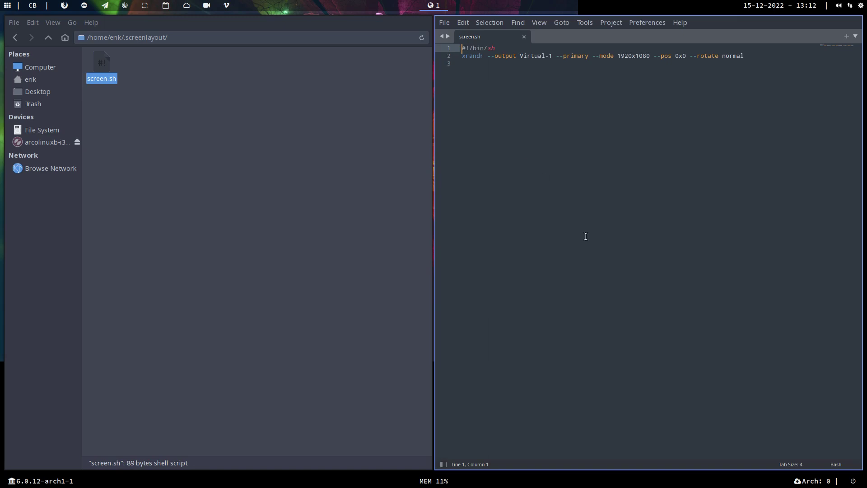
pyautogui.scroll(5, 586, 236)
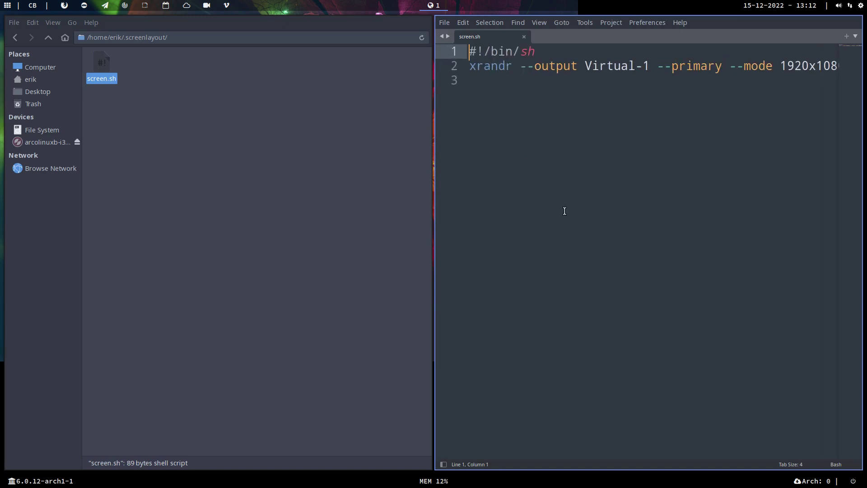
pyautogui.press('super+f')
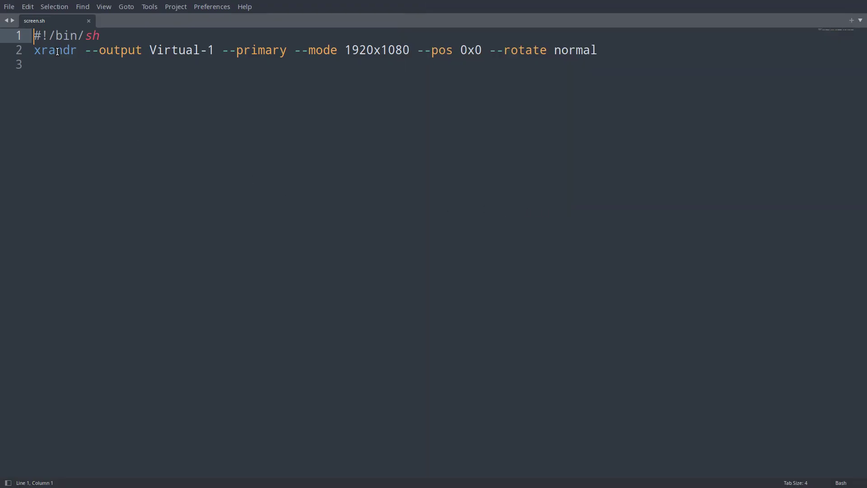
pyautogui.click(56, 50)
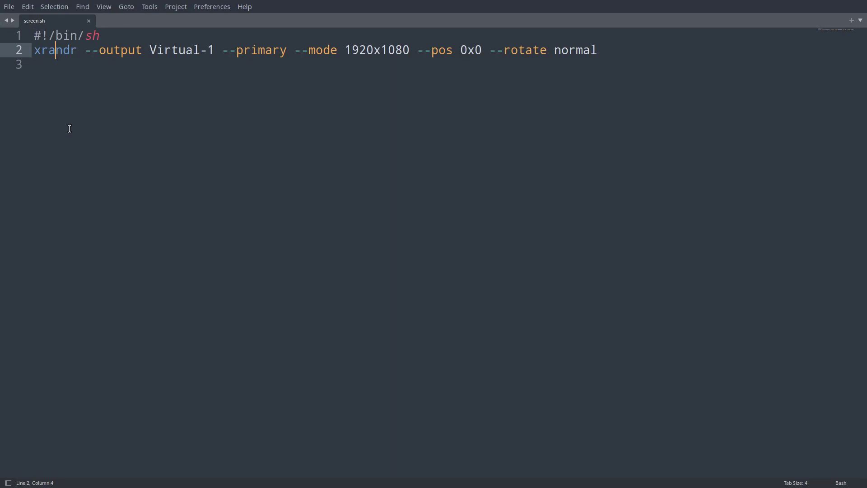
pyautogui.doubleClick(281, 50)
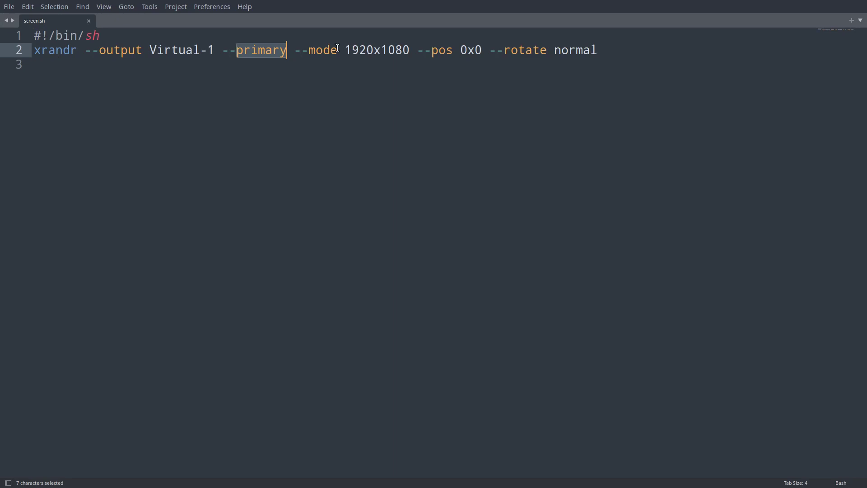
pyautogui.click(330, 50)
pyautogui.doubleClick(329, 50)
pyautogui.moveTo(345, 49); pyautogui.dragTo(482, 50)
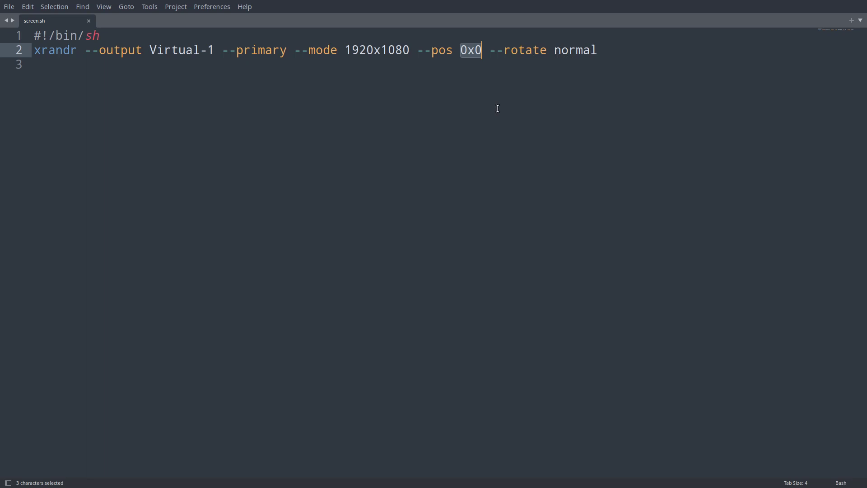
pyautogui.hotkey('ctrl', 'q')
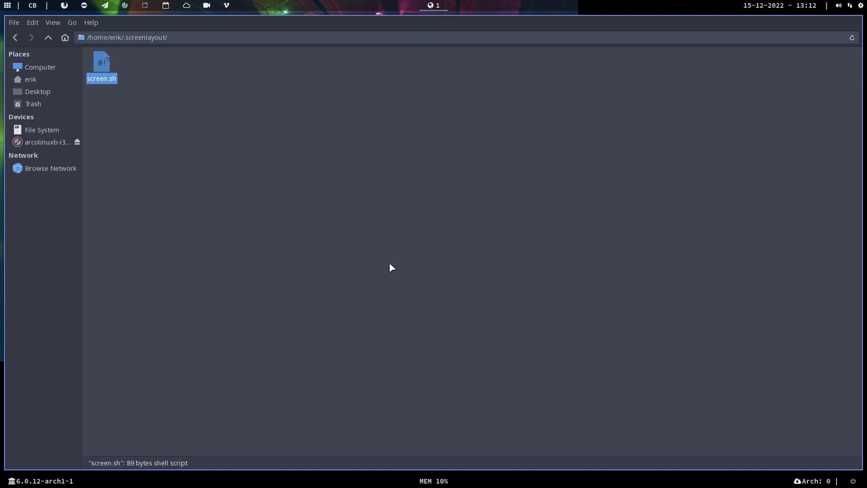
# Close Thunar and cycle wallpapers twice to reach the night landscape with the eclipse.
pyautogui.click(281, 183)
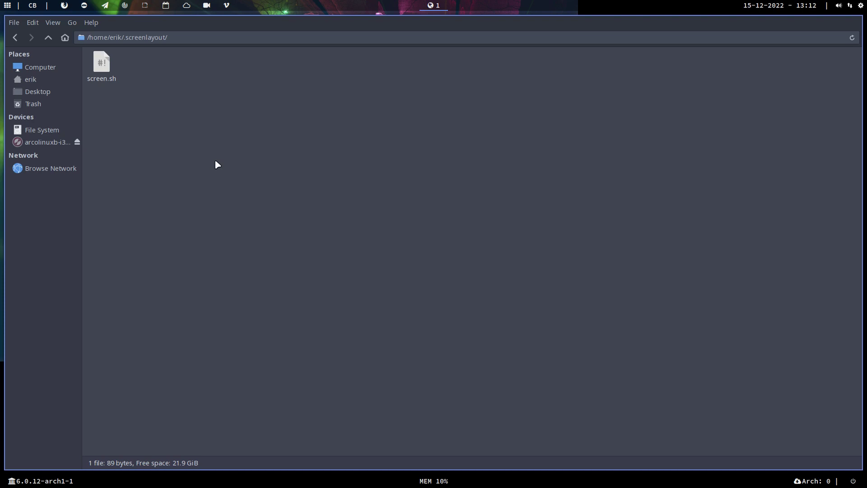
pyautogui.press('super+q')
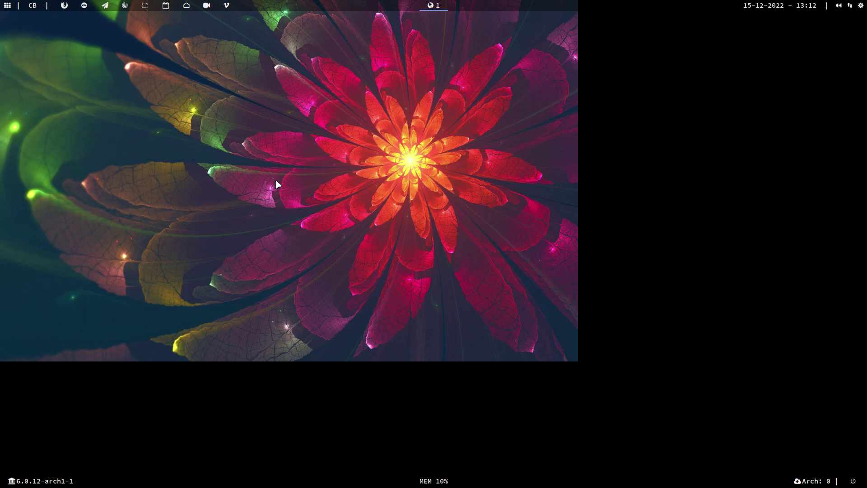
pyautogui.click(32, 6)
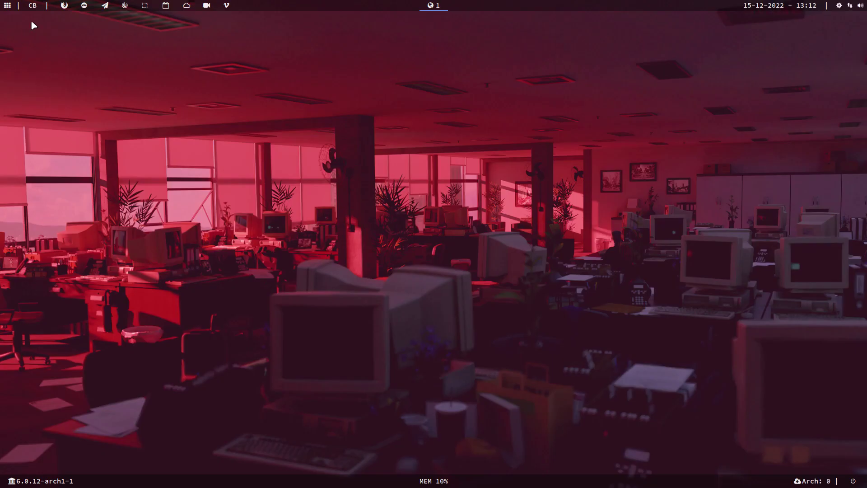
pyautogui.click(30, 6)
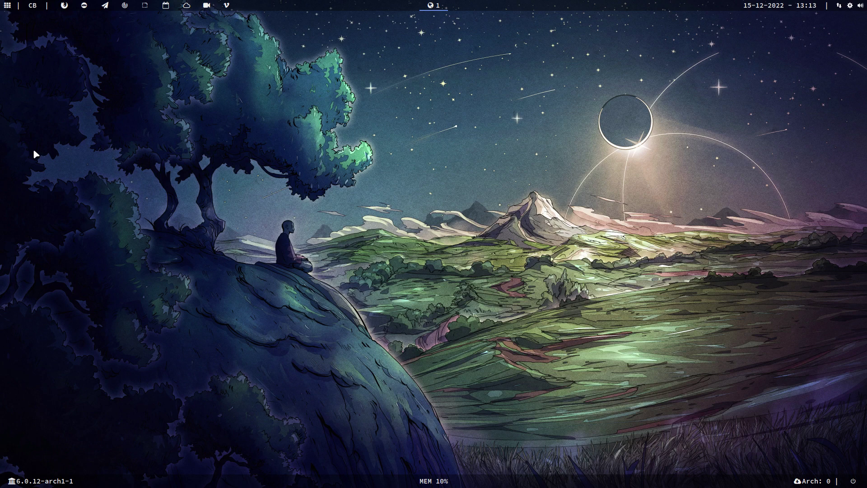
pyautogui.click(7, 5)
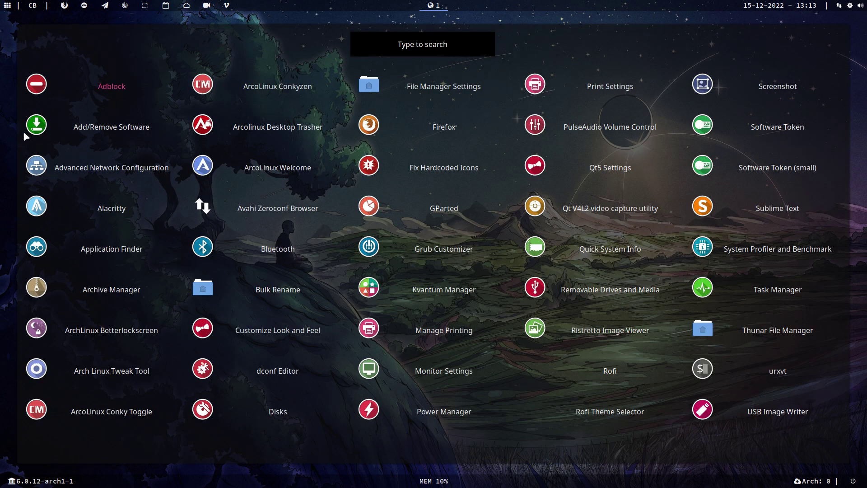
pyautogui.press('Escape')
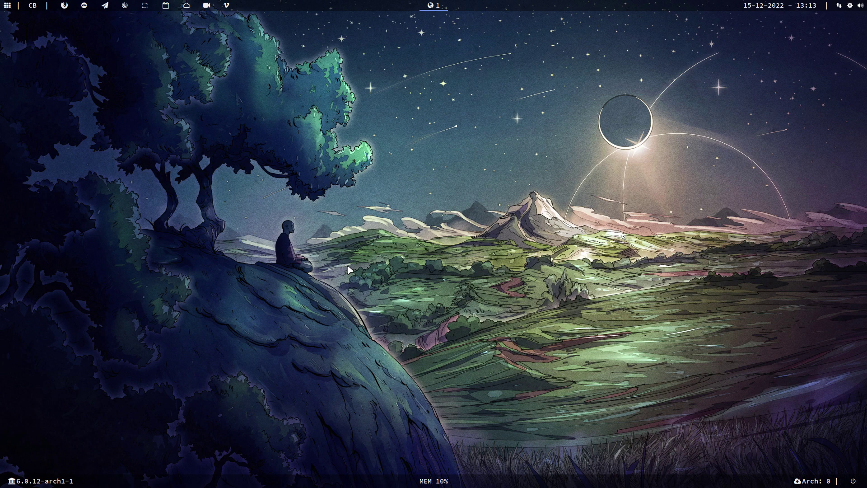
pyautogui.press('super+d')
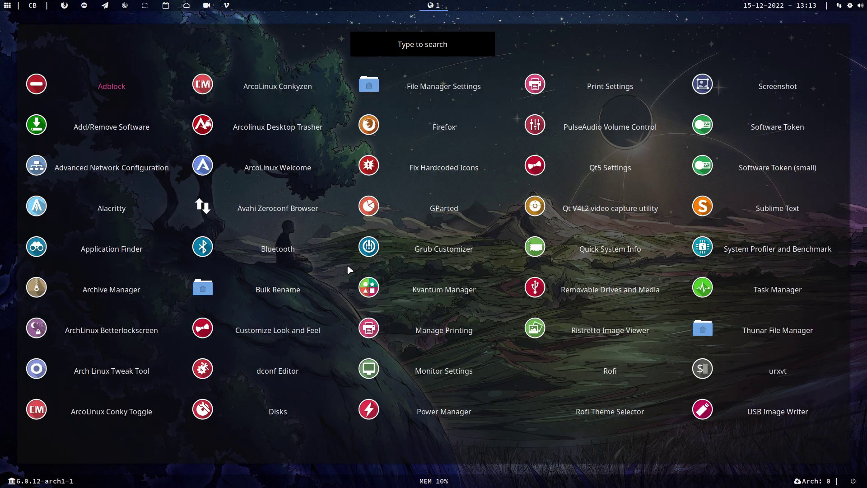
pyautogui.press('Escape')
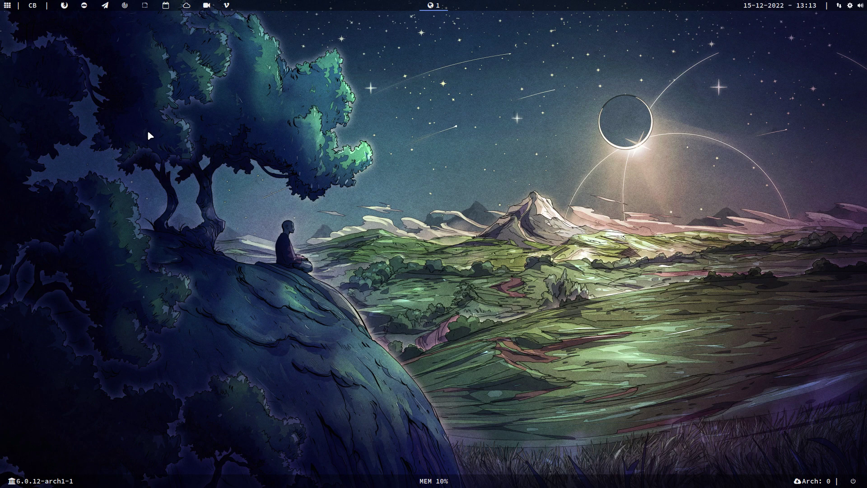
pyautogui.press('super+Return')
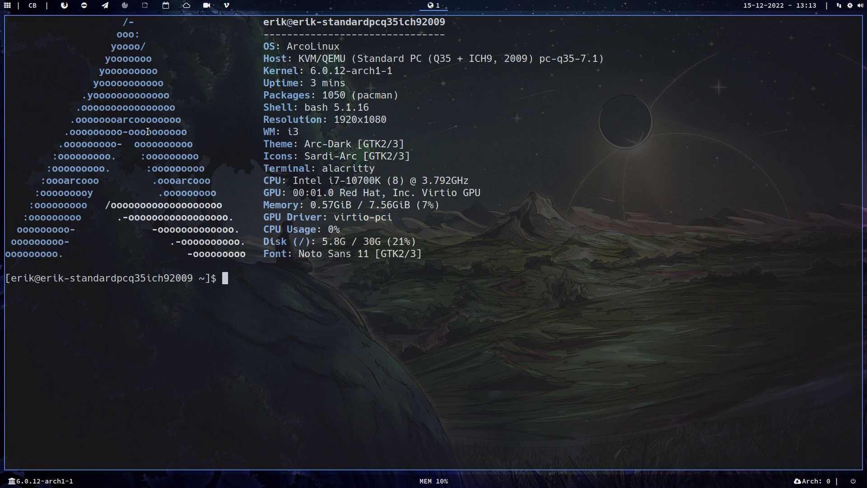
pyautogui.press('super+q')
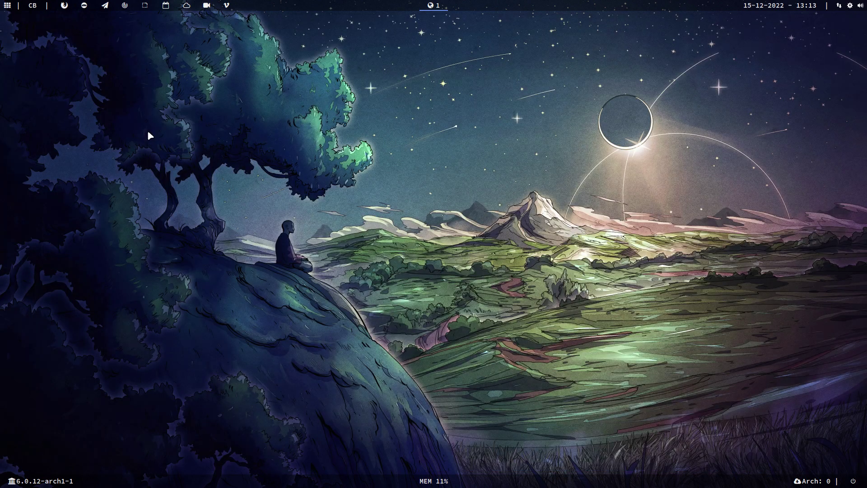
pyautogui.press('super+shift+Return')
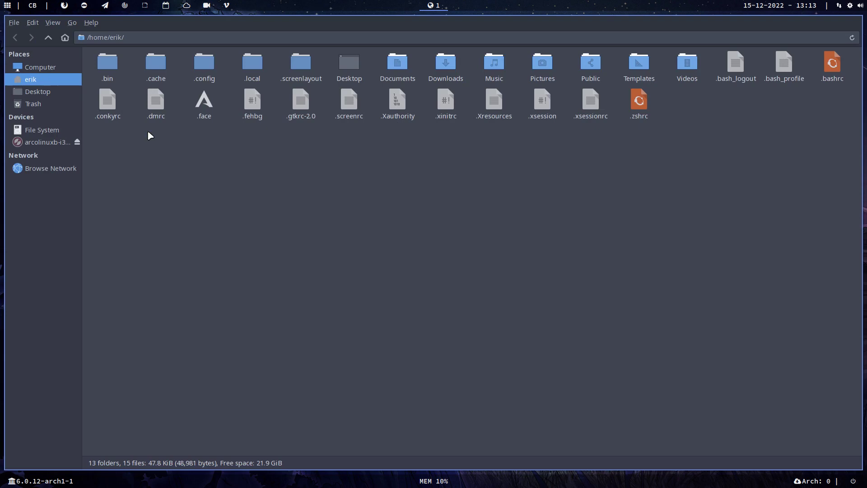
pyautogui.press('super+Return')
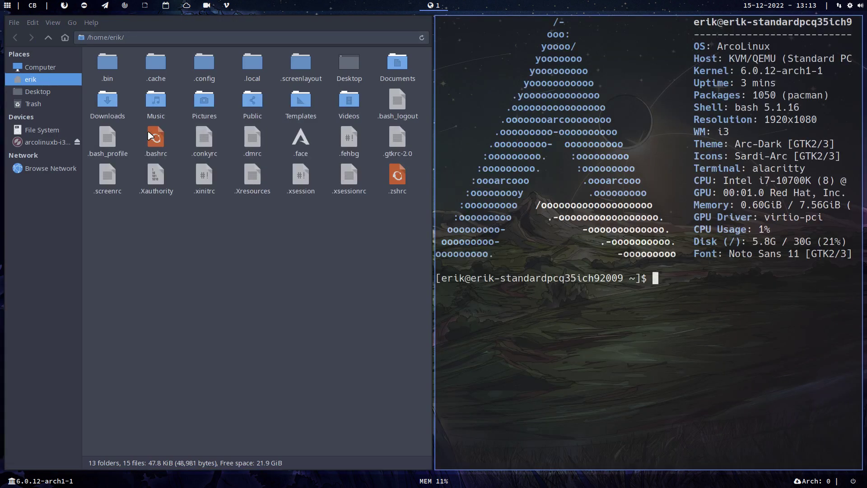
pyautogui.press('super+F1')
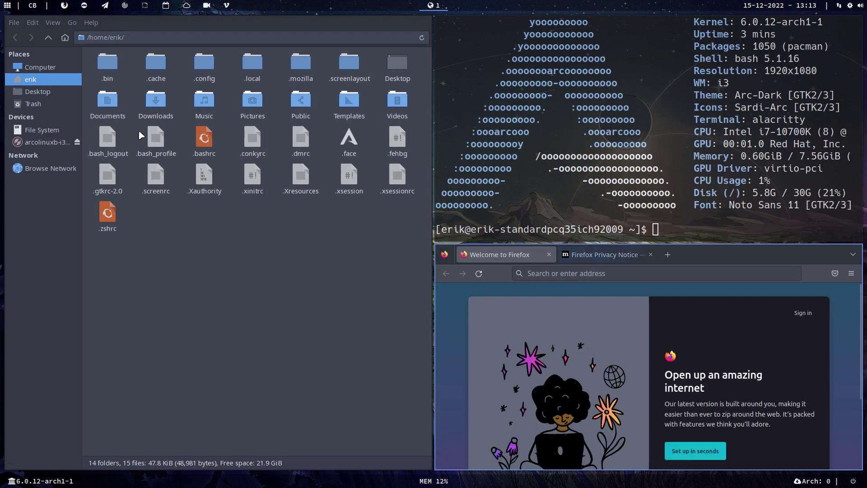
pyautogui.press('super+q')
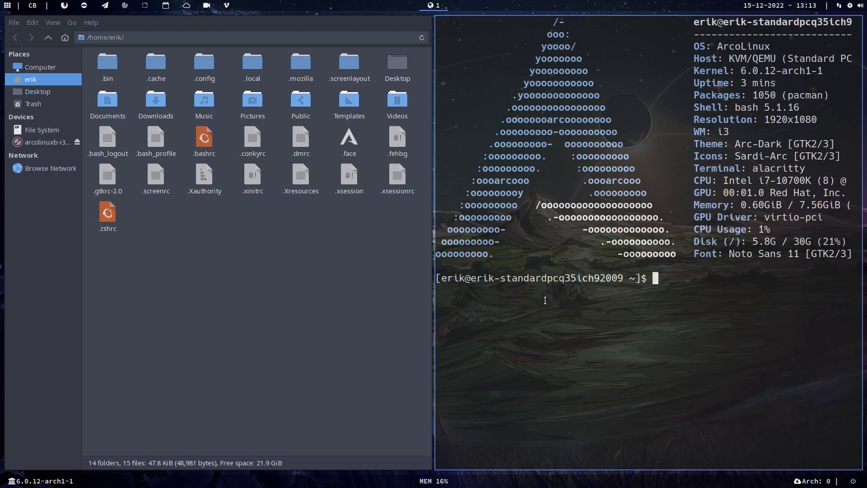
pyautogui.press('super+q')
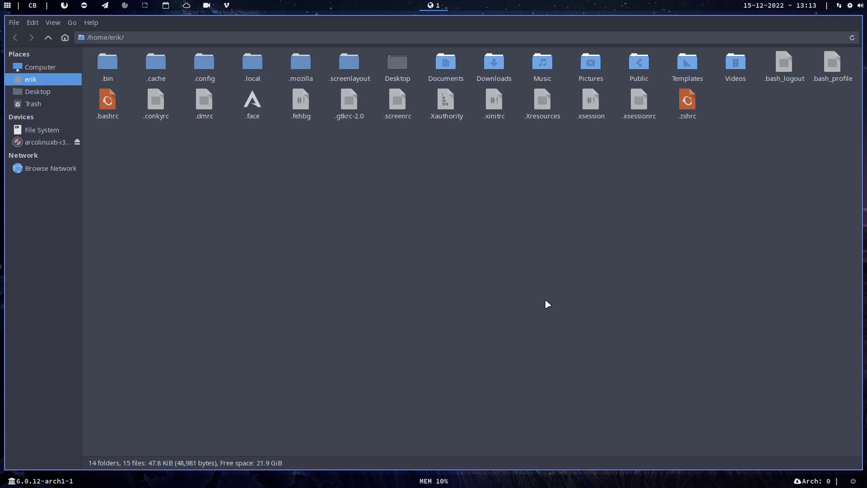
pyautogui.hotkey('ctrl', 'alt', 'p')
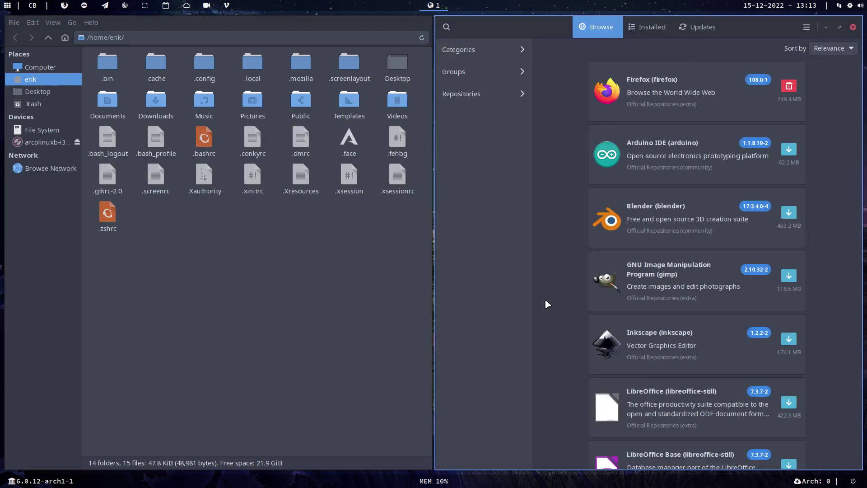
pyautogui.press('super+q')
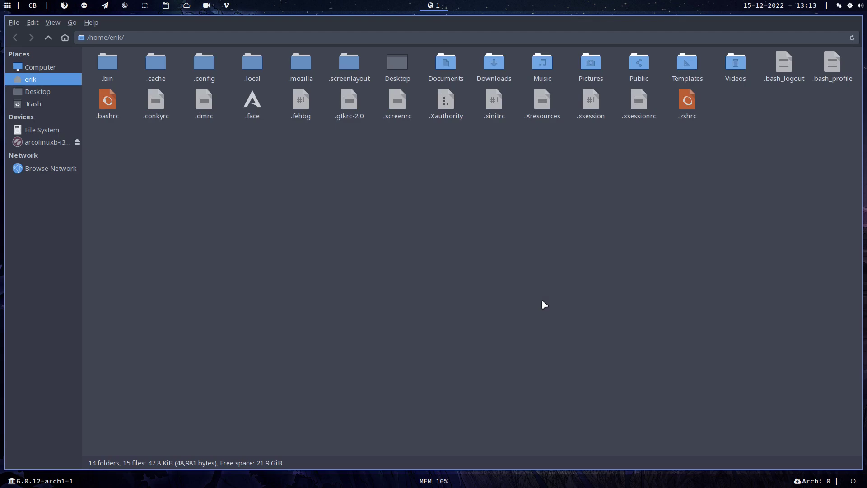
pyautogui.hotkey('ctrl', 'alt', 'u')
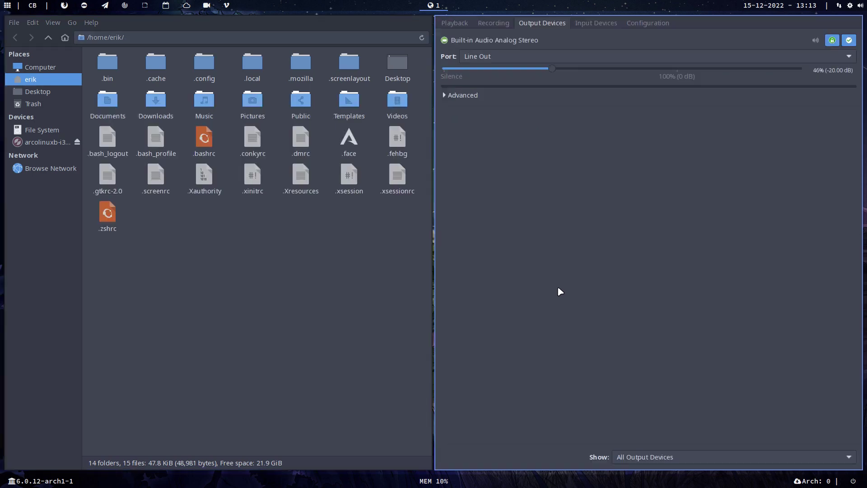
pyautogui.press('super+q')
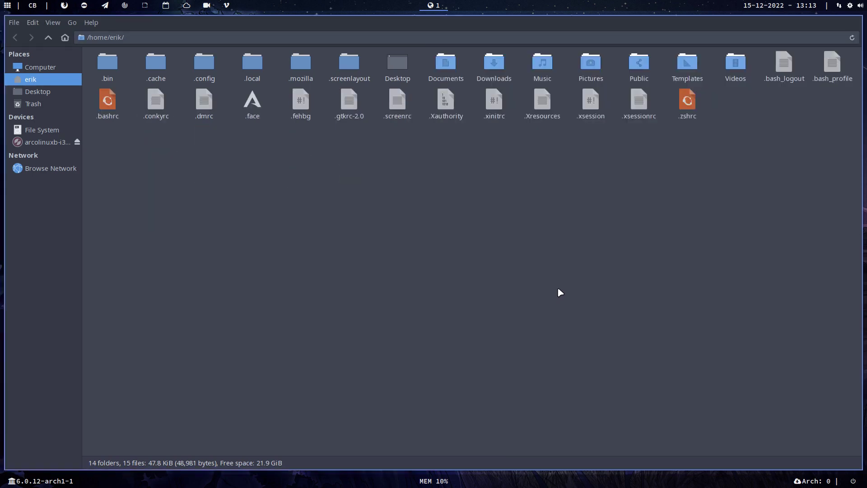
pyautogui.press('super+q')
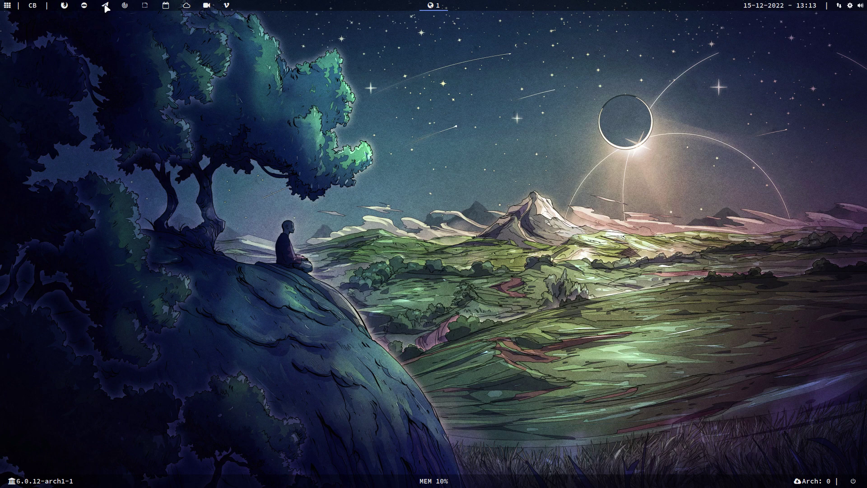
# Open and close USB Image Writer, then close the Firefox window.
pyautogui.click(126, 7)
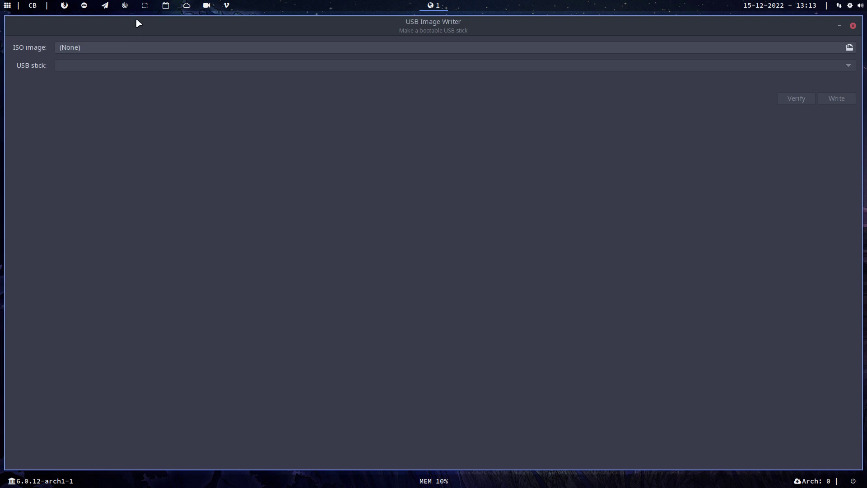
pyautogui.press('super+q')
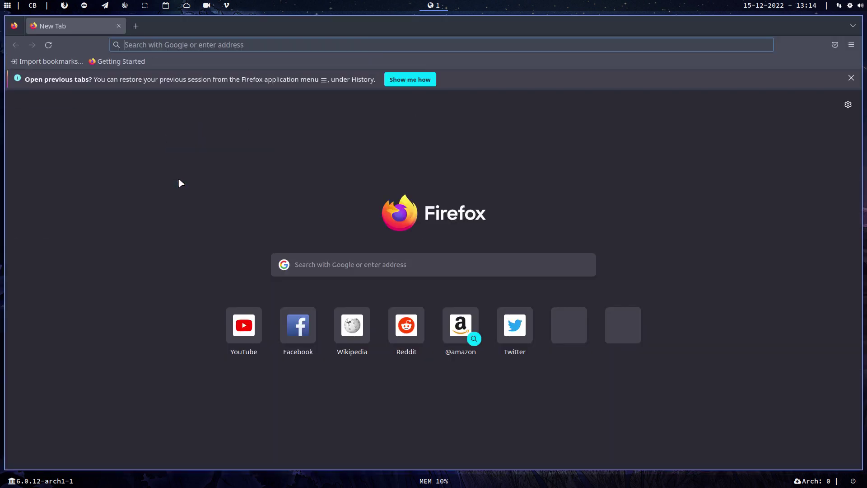
pyautogui.press('super+q')
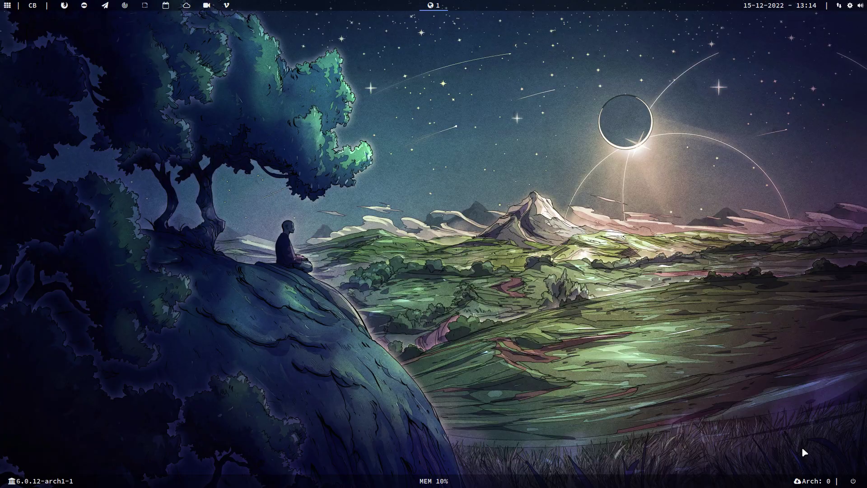
# Save power menu settings with opacity 89, icon size 105 and the handy theme, then close it.
pyautogui.click(853, 481)
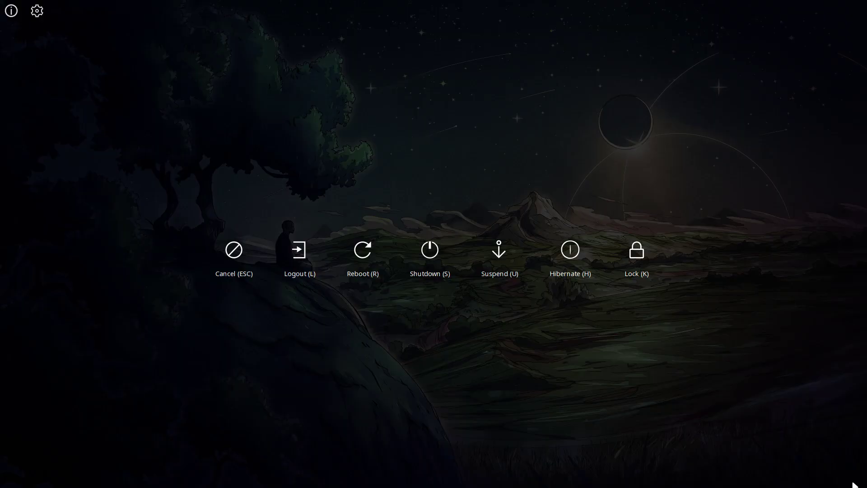
pyautogui.press('Escape')
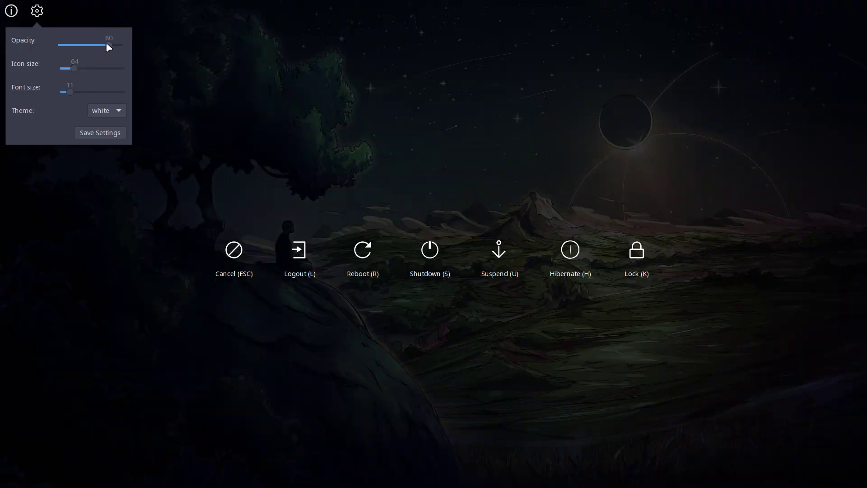
pyautogui.moveTo(107, 43); pyautogui.dragTo(113, 45)
pyautogui.moveTo(74, 69); pyautogui.dragTo(74, 92)
pyautogui.click(107, 112)
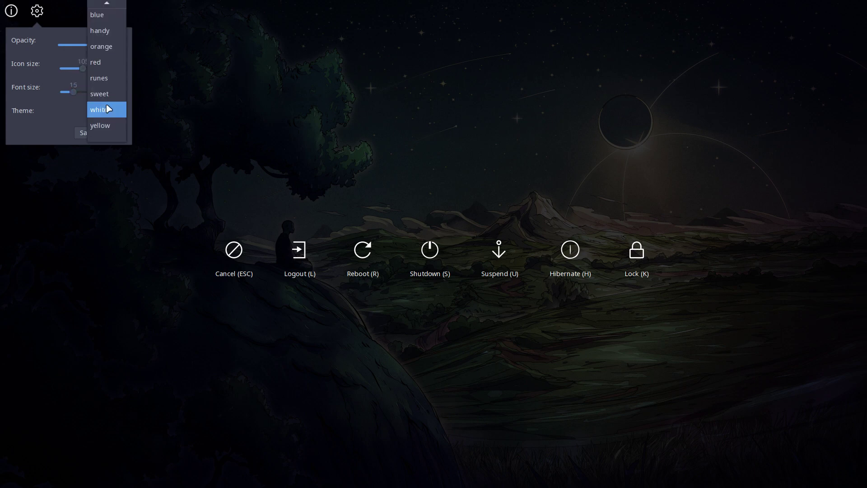
pyautogui.click(106, 32)
pyautogui.click(101, 133)
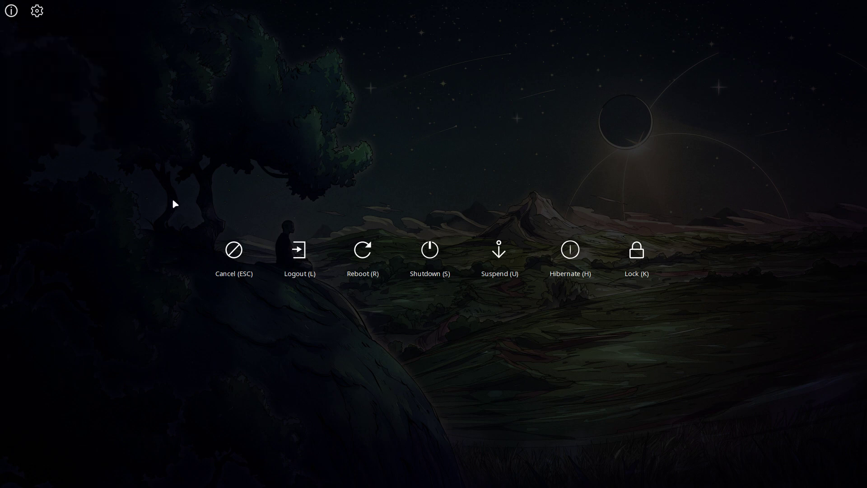
pyautogui.click(234, 250)
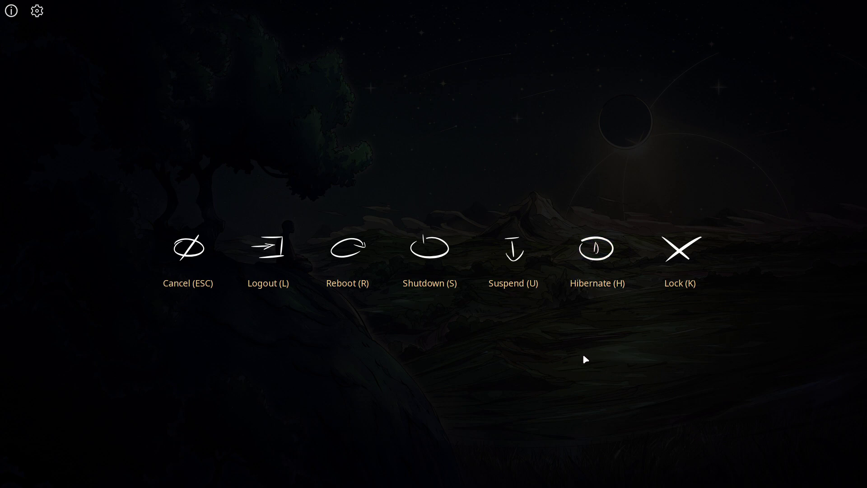
pyautogui.press('Escape')
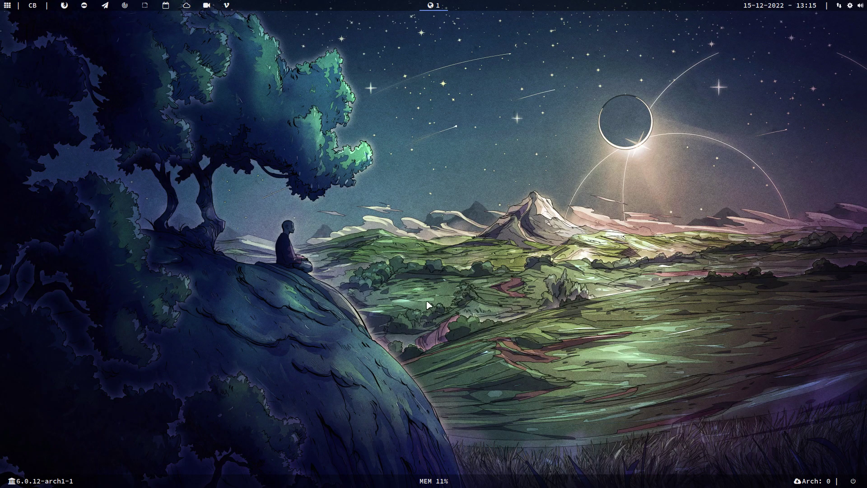
# Open ~/.config/archlinux-logout/archlinux-logout.conf in Sublime Text, full screen.
pyautogui.press('super+shift+Return')
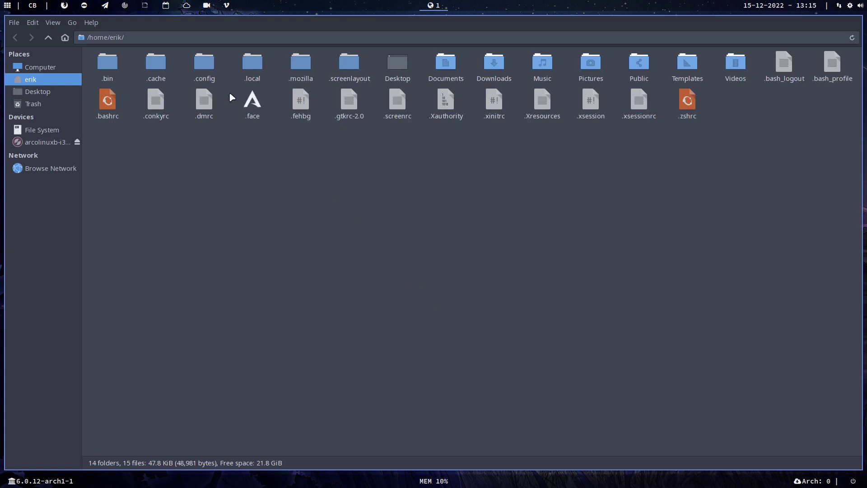
pyautogui.doubleClick(201, 64)
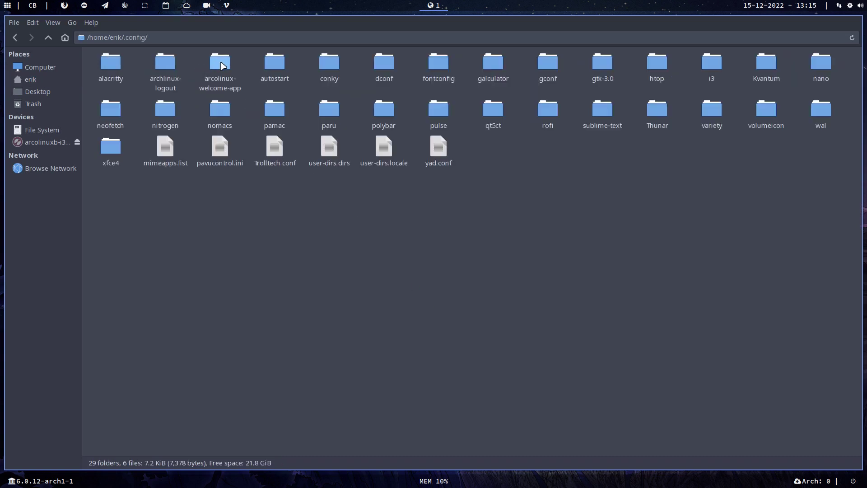
pyautogui.doubleClick(161, 64)
pyautogui.doubleClick(109, 68)
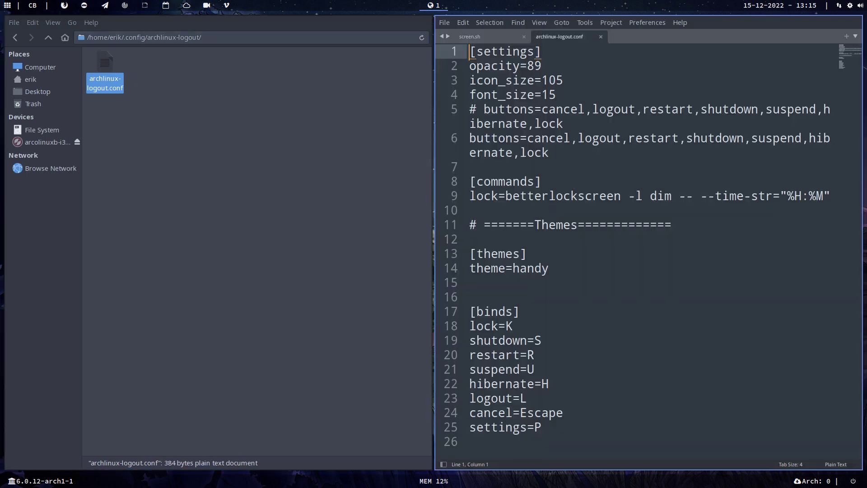
pyautogui.press('super+f')
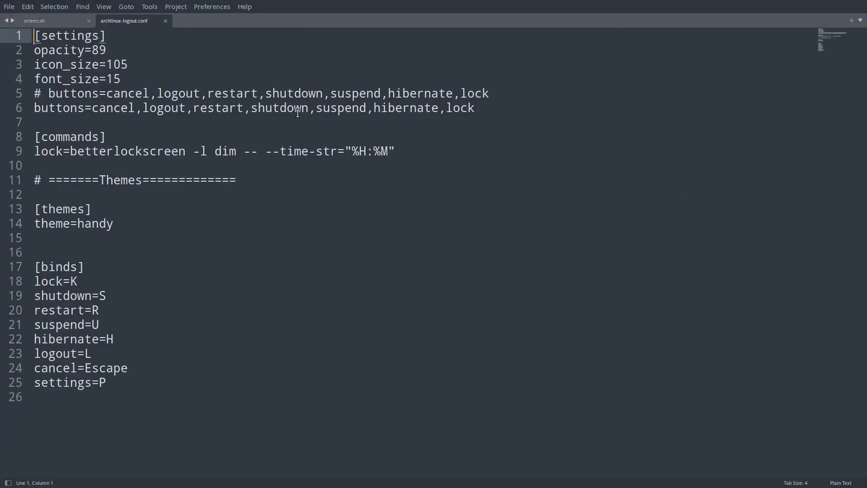
# Remove 'suspend,hibernate' from the buttons line, save the file and quit the editor.
pyautogui.moveTo(316, 108); pyautogui.dragTo(441, 107)
pyautogui.press('BackSpace')
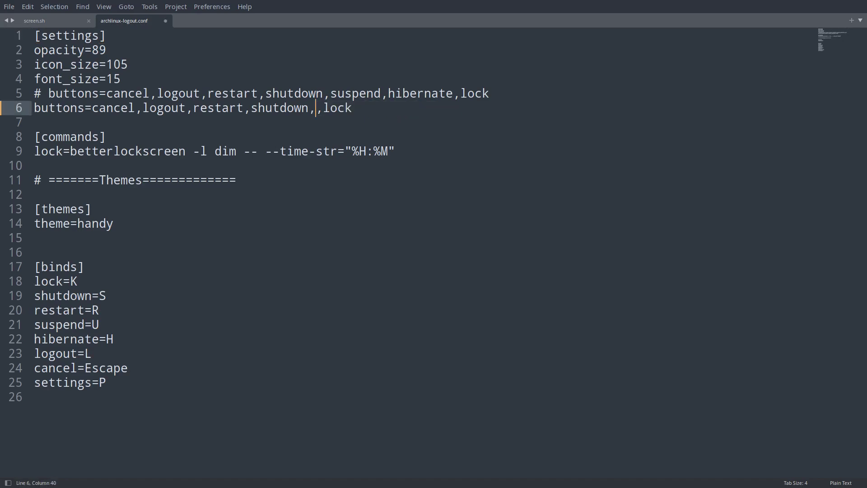
pyautogui.press('Delete')
pyautogui.hotkey('ctrl', 's')
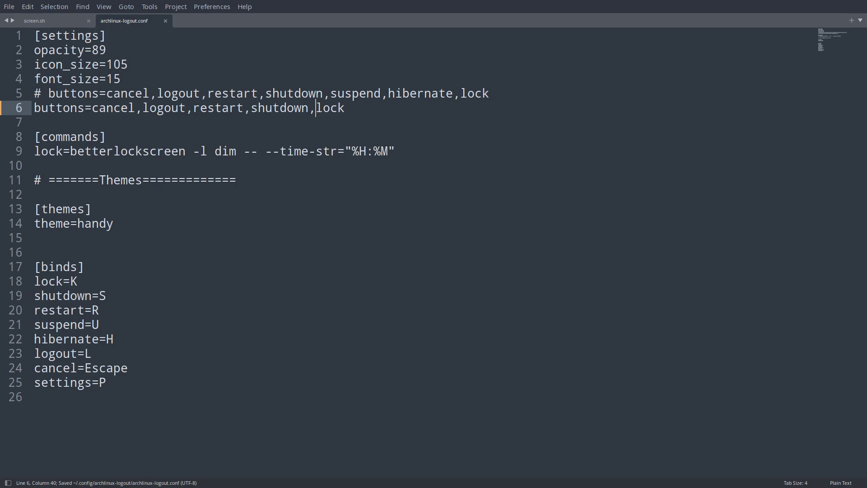
pyautogui.hotkey('ctrl', 'q')
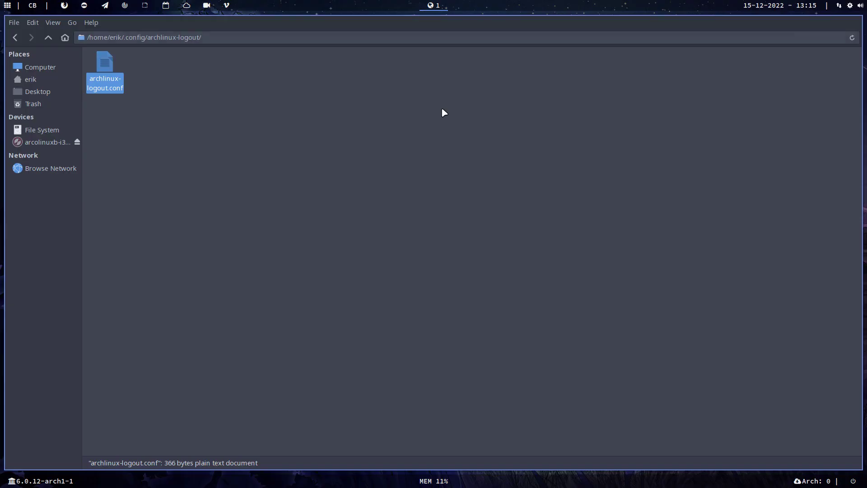
# Confirm the logout menu shows only Cancel, Logout, Reboot, Shutdown and Lock, then close Thunar.
pyautogui.press('super+x')
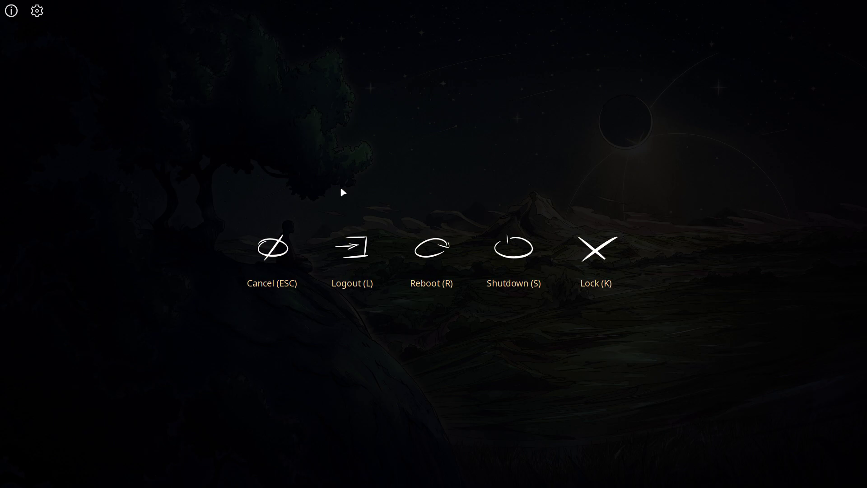
pyautogui.press('Escape')
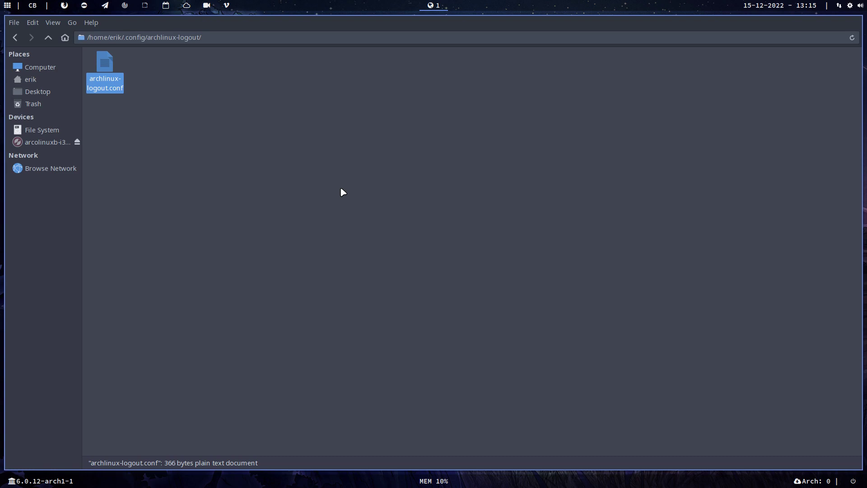
pyautogui.press('super+q')
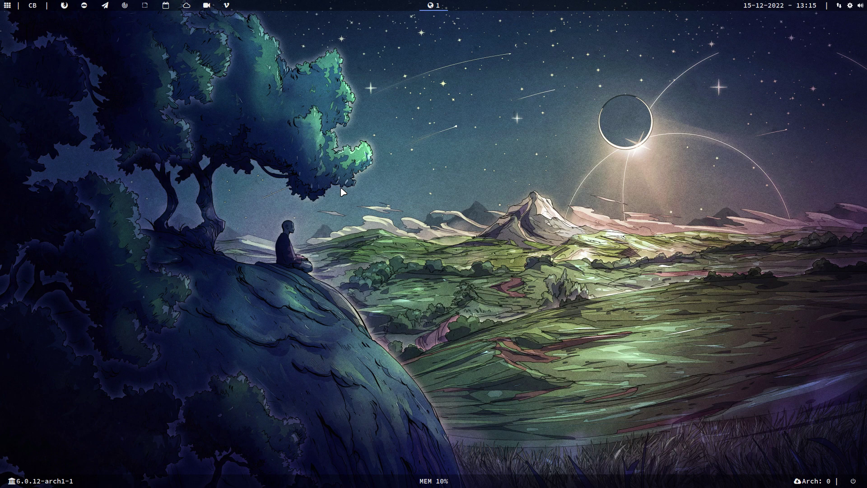
# Run iso in a terminal to show release v23.01.01 and mark the -i3 codename part.
pyautogui.press('super+Return')
pyautogui.write('iso')
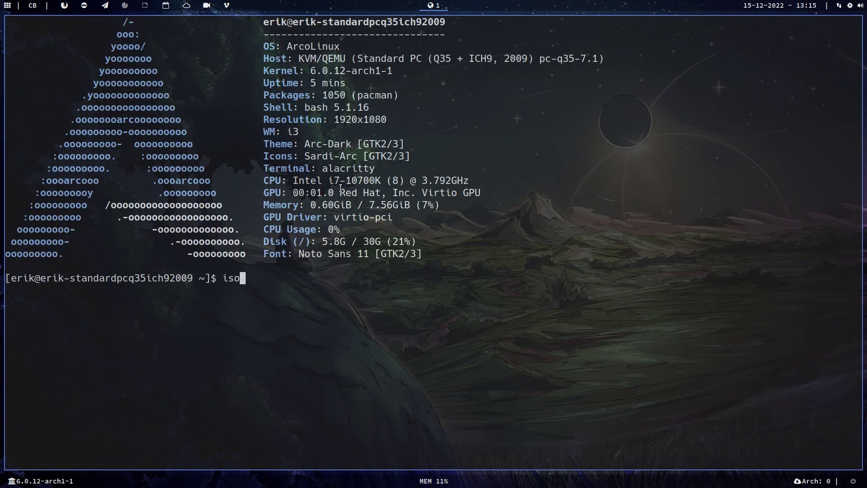
pyautogui.press('Return')
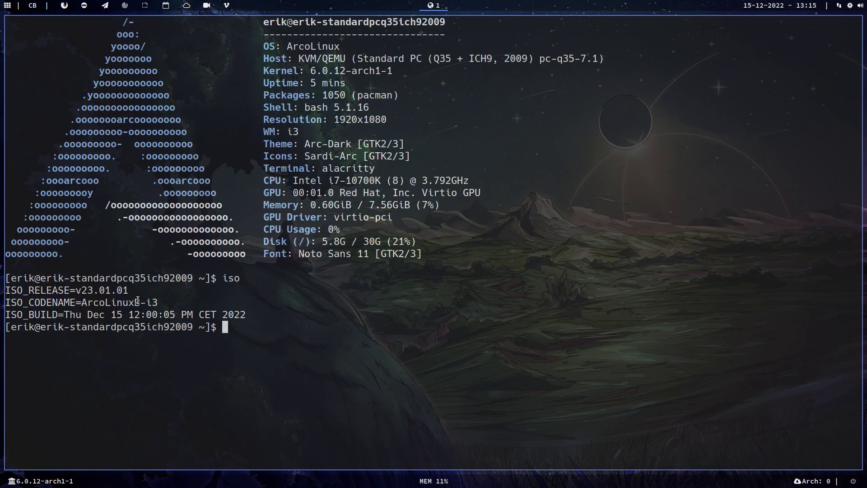
pyautogui.moveTo(140, 302); pyautogui.dragTo(165, 302)
# Open the logout menu, dismiss it, then bring it back to leave the session.
pyautogui.press('super+x')
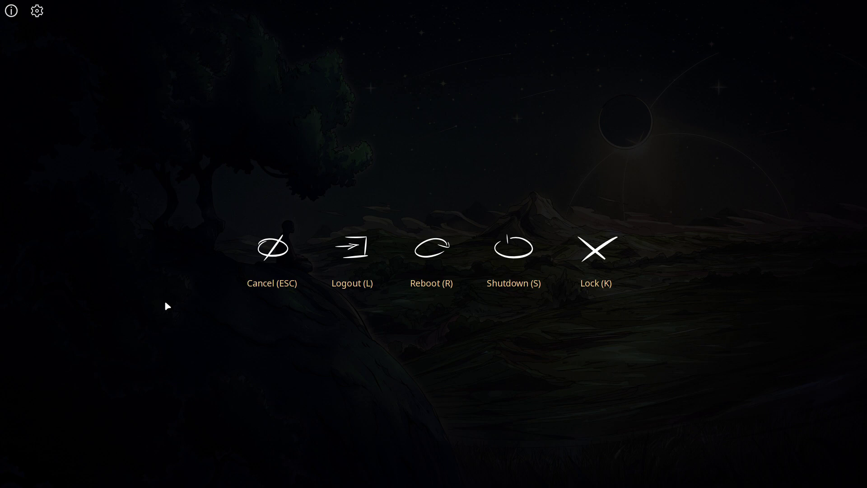
pyautogui.press('Escape')
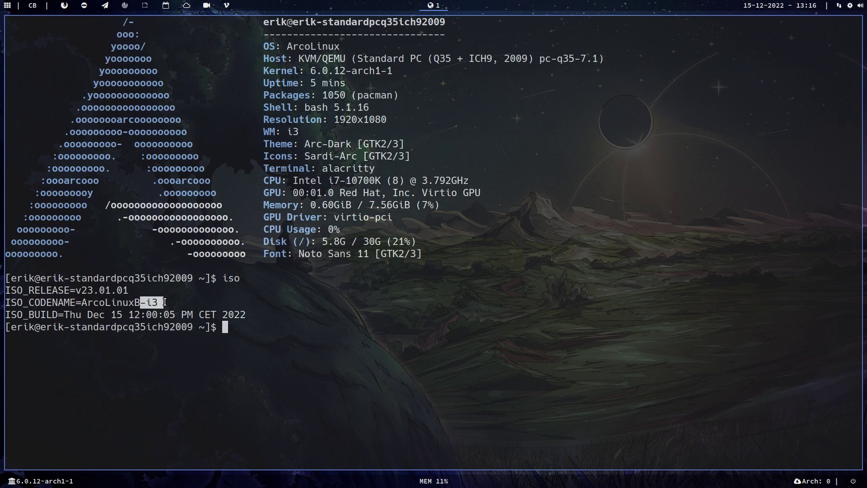
pyautogui.press('super+x')
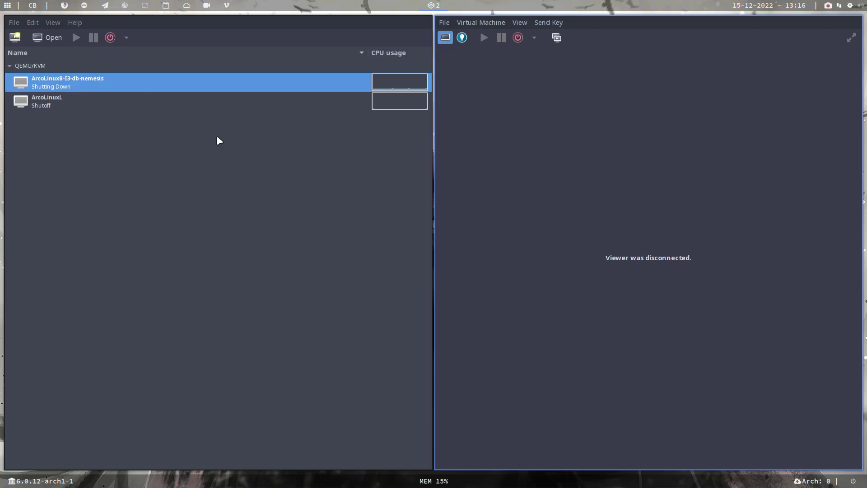
# Close the VM viewer, open a host file manager, and run iso in a host terminal.
pyautogui.press('super+q')
pyautogui.press('super+q')
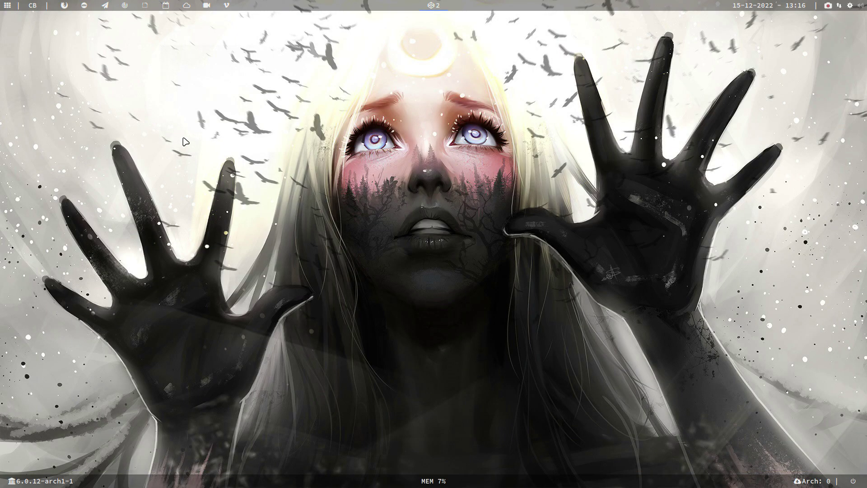
pyautogui.press('super+shift+Return')
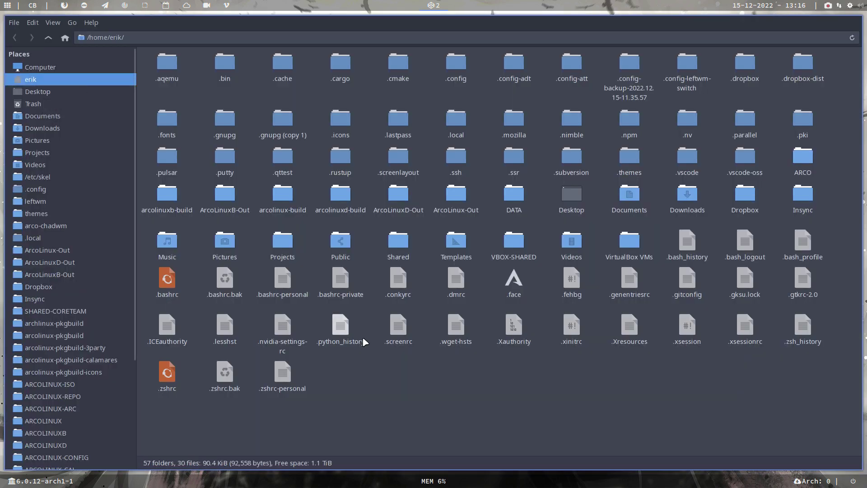
pyautogui.press('super+Return')
pyautogui.write('iso')
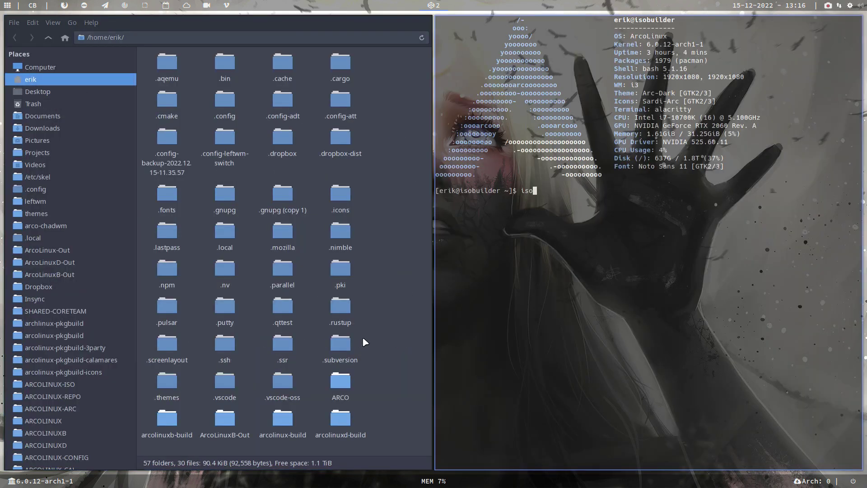
pyautogui.press('Return')
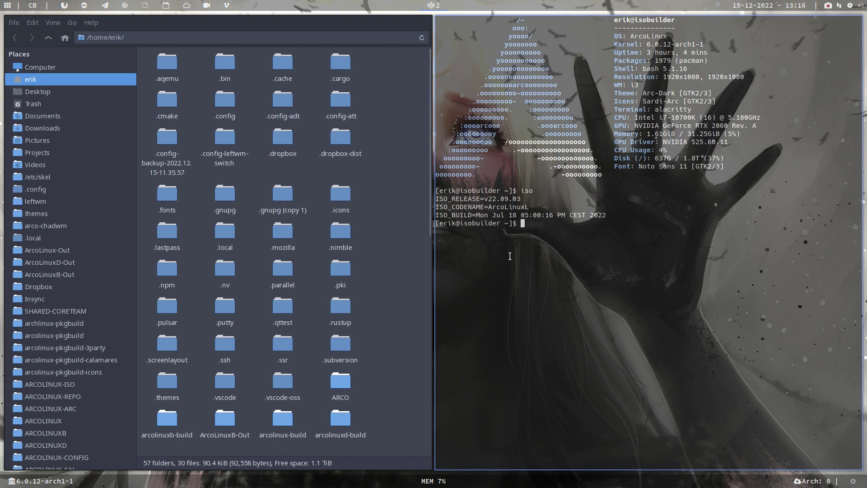
# Show the host Desktop folder with arco-i3-db-nemesis and arco-plasmaw in Thunar.
pyautogui.press('super+q')
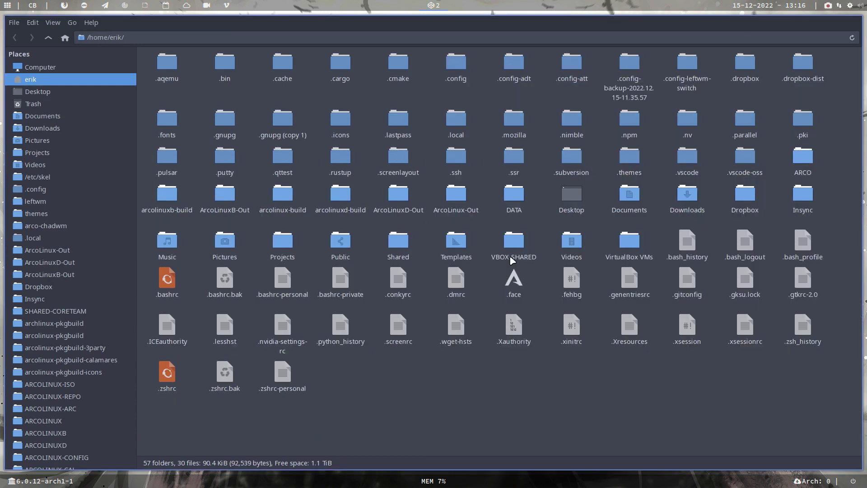
pyautogui.click(8, 6)
pyautogui.click(7, 6)
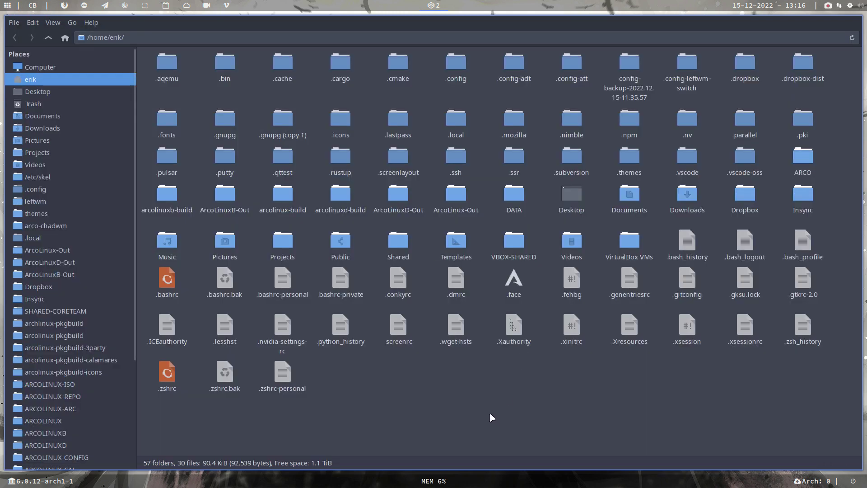
pyautogui.click(111, 91)
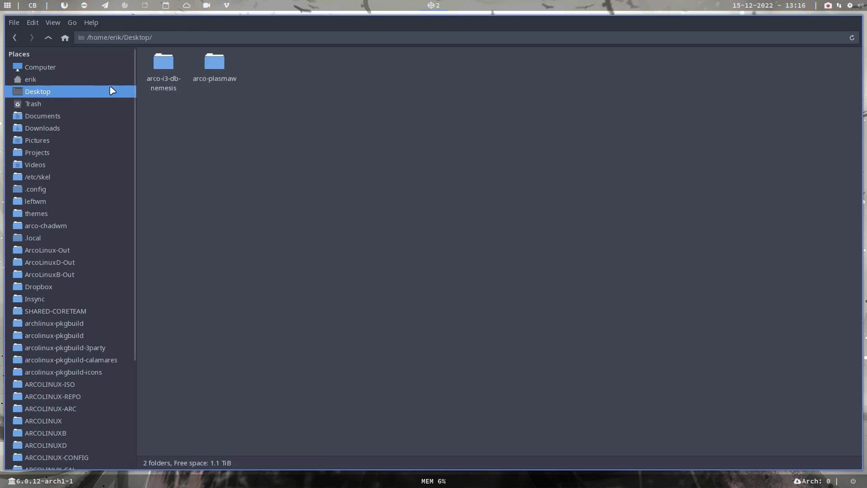
pyautogui.click(215, 64)
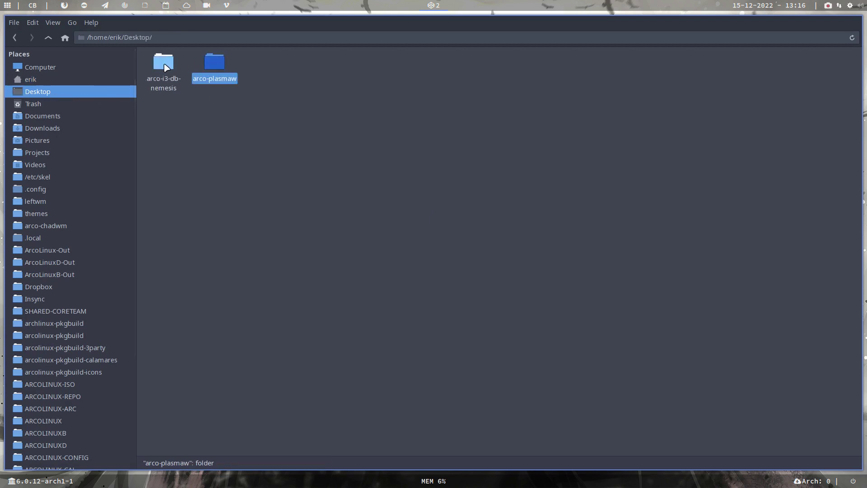
pyautogui.click(166, 68)
pyautogui.click(309, 259)
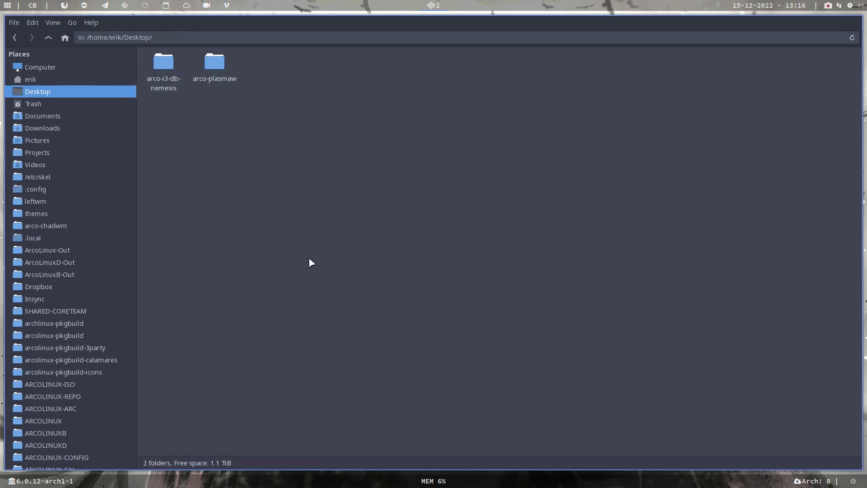
# Open a second Thunar window on ARCOLINUXB and cut its arco-i3 folder.
pyautogui.press('super+shift+Return')
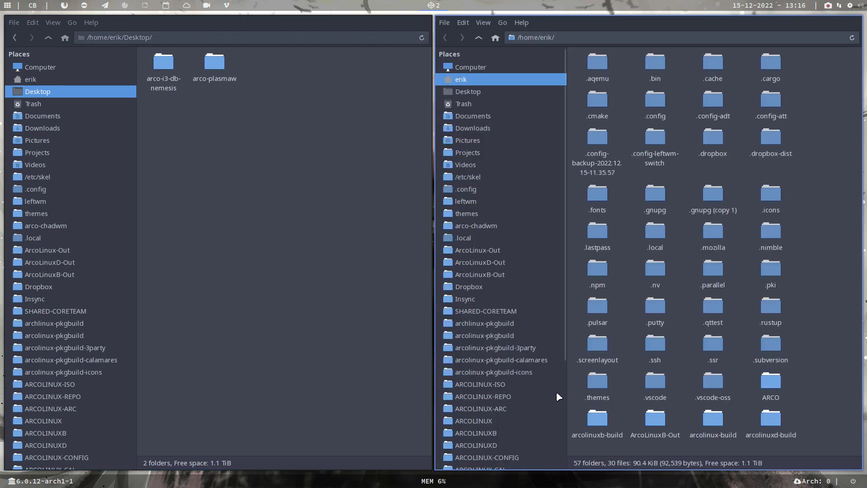
pyautogui.scroll(-5, 556, 391)
pyautogui.click(496, 304)
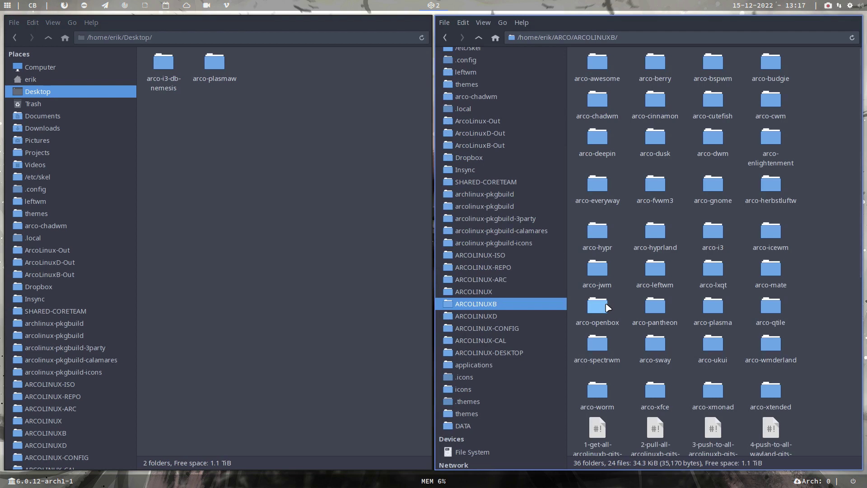
pyautogui.click(718, 233)
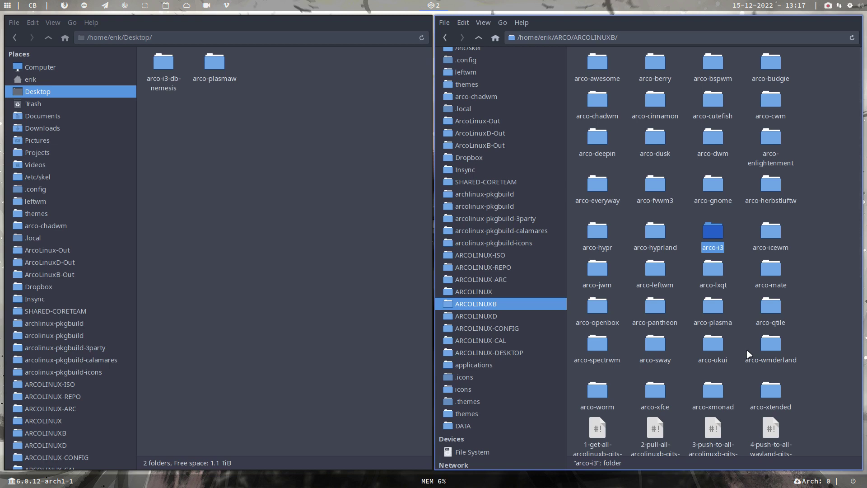
pyautogui.hotkey('ctrl', 'x')
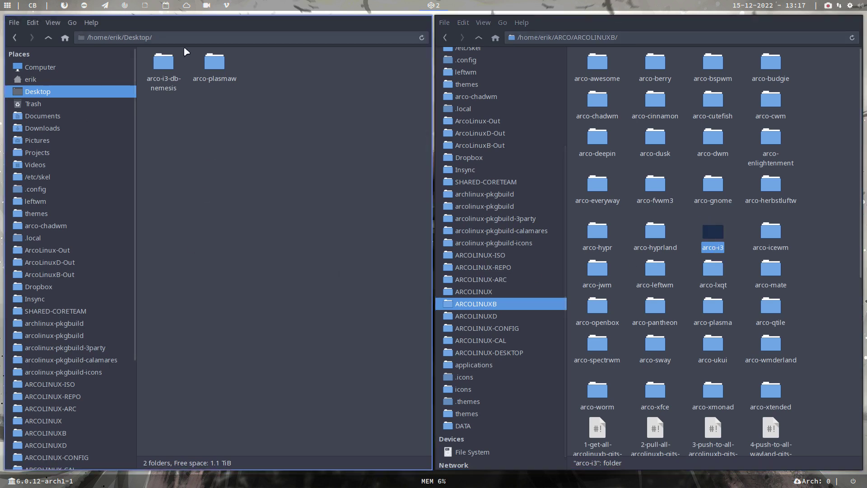
pyautogui.click(163, 63)
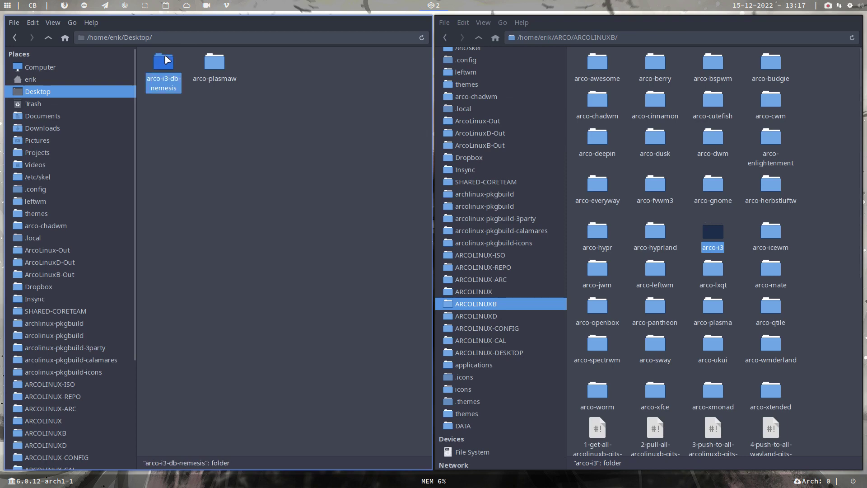
pyautogui.click(255, 229)
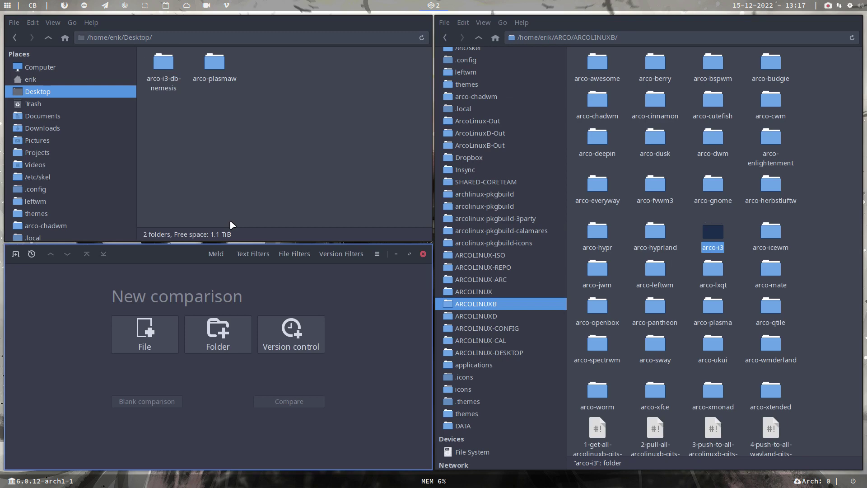
# Compare folders Desktop/arco-i3-db-nemesis and ARCOLINUXB/arco-i3 in Meld.
pyautogui.click(213, 333)
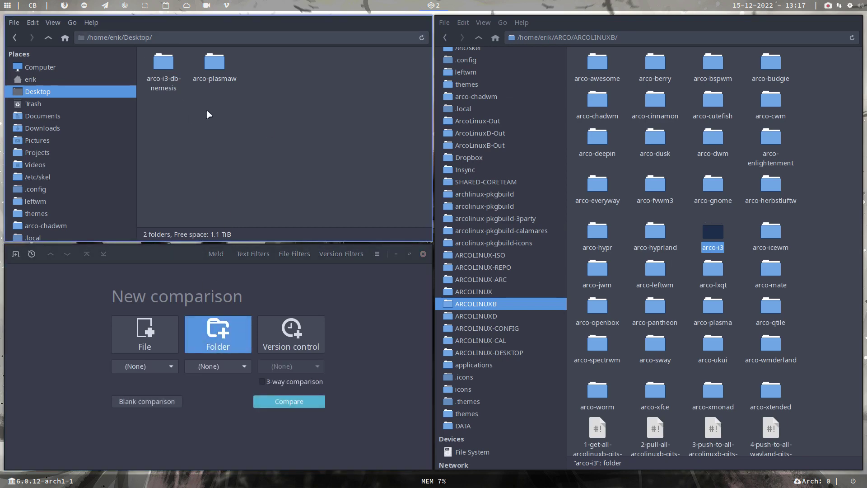
pyautogui.moveTo(723, 237); pyautogui.dragTo(214, 370)
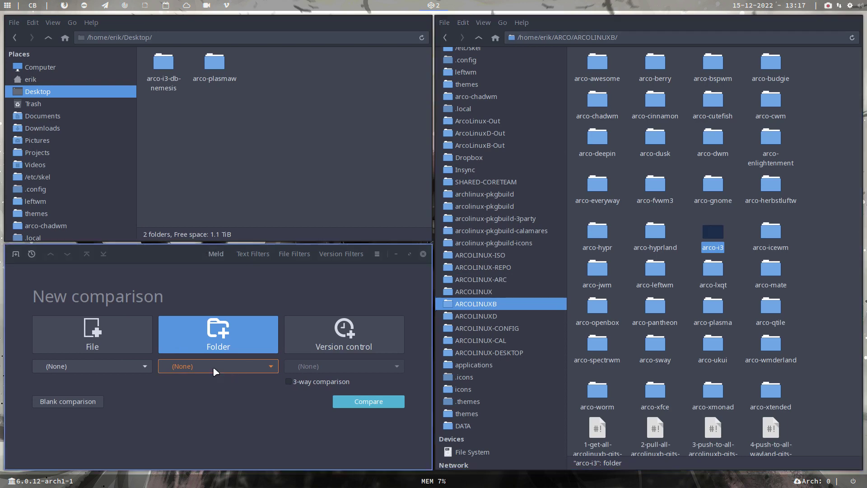
pyautogui.click(165, 70)
pyautogui.moveTo(165, 70); pyautogui.dragTo(109, 375)
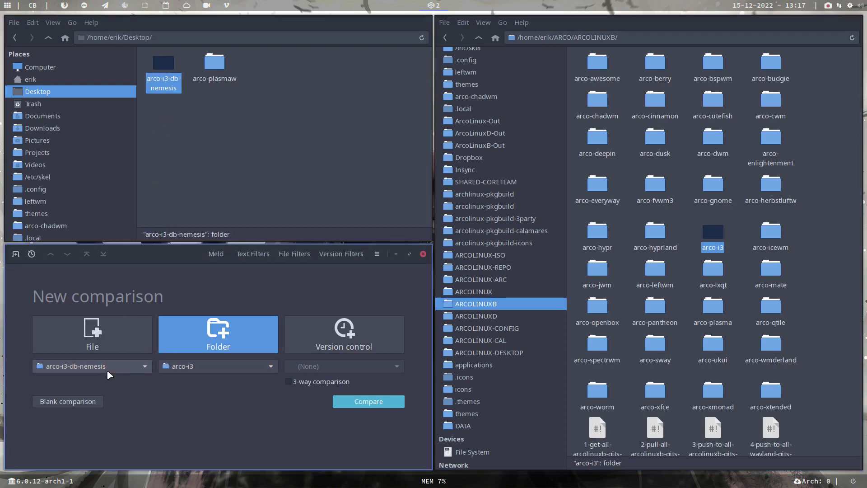
pyautogui.click(363, 401)
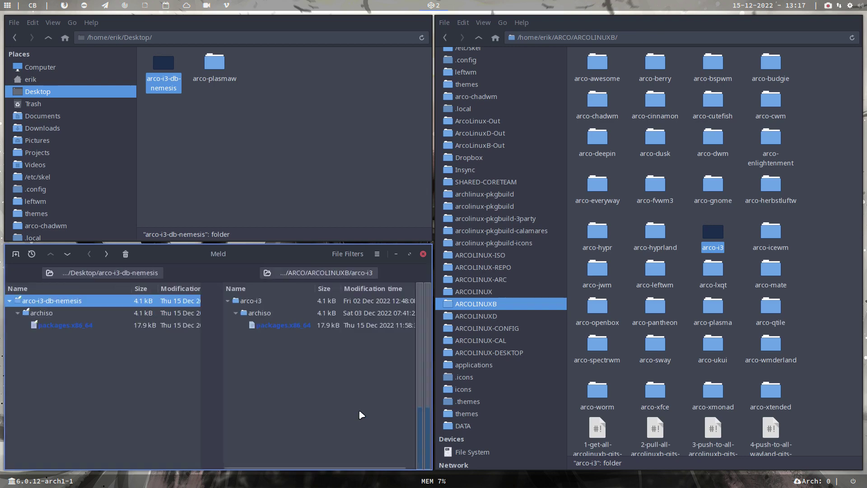
# Open the packages.x86_64 diff full screen and mark the commented arcolinux-i3wm-git on line 594.
pyautogui.doubleClick(286, 326)
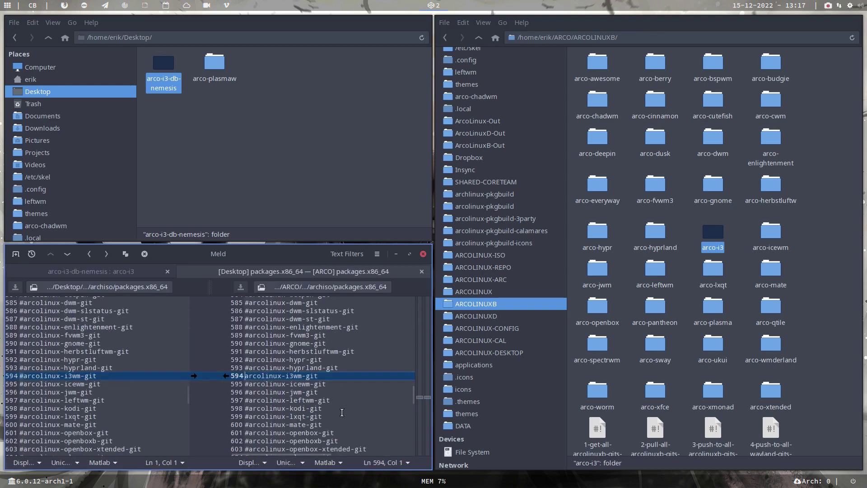
pyautogui.press('F11')
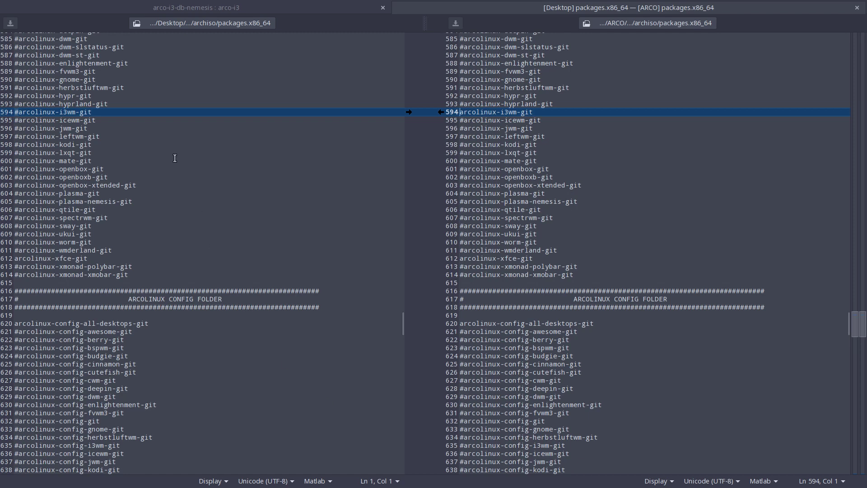
pyautogui.moveTo(92, 113); pyautogui.dragTo(10, 110)
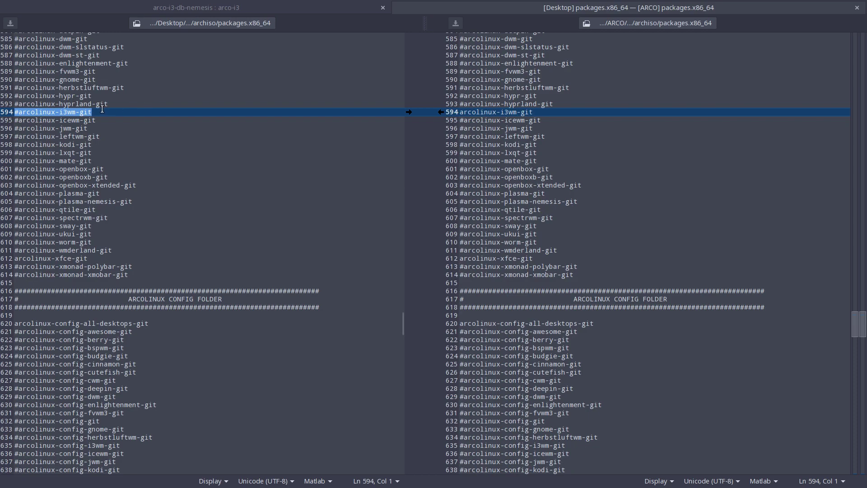
pyautogui.moveTo(103, 110); pyautogui.dragTo(5, 113)
pyautogui.scroll(-20, 99, 131)
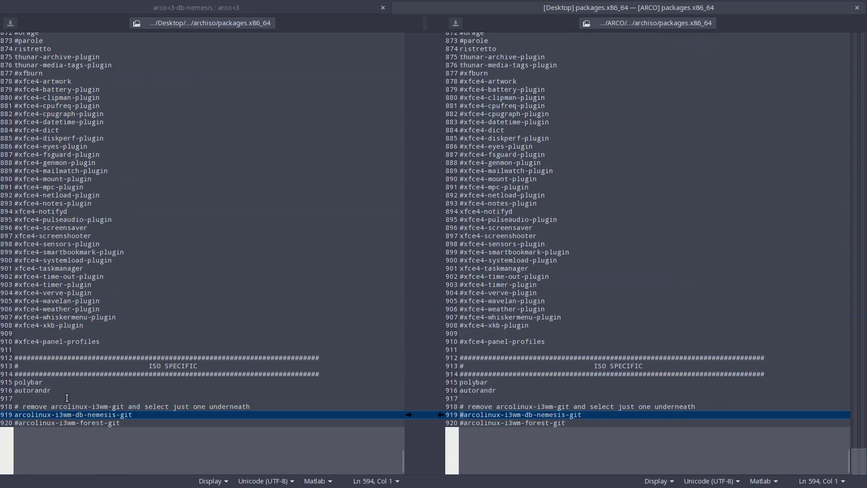
# Highlight the enabled arcolinux-i3wm-db-nemesis-git package on line 919.
pyautogui.moveTo(51, 414); pyautogui.dragTo(4, 423)
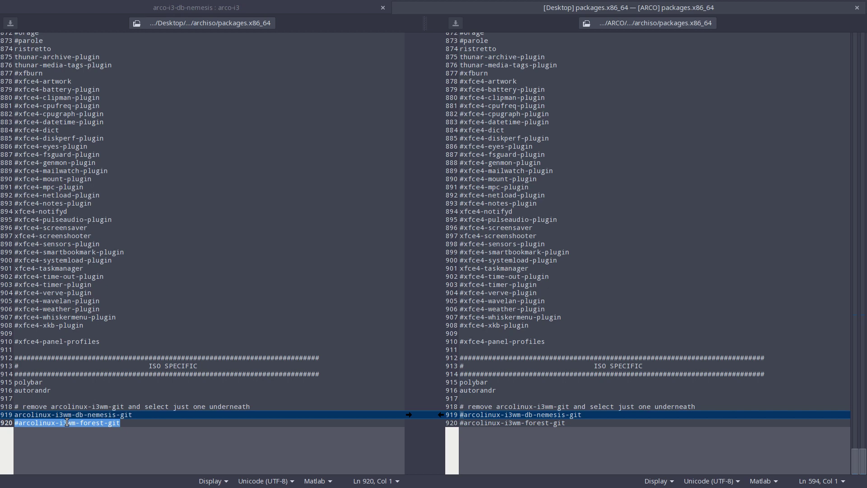
pyautogui.click(93, 423)
pyautogui.click(134, 414)
pyautogui.moveTo(134, 414); pyautogui.dragTo(2, 416)
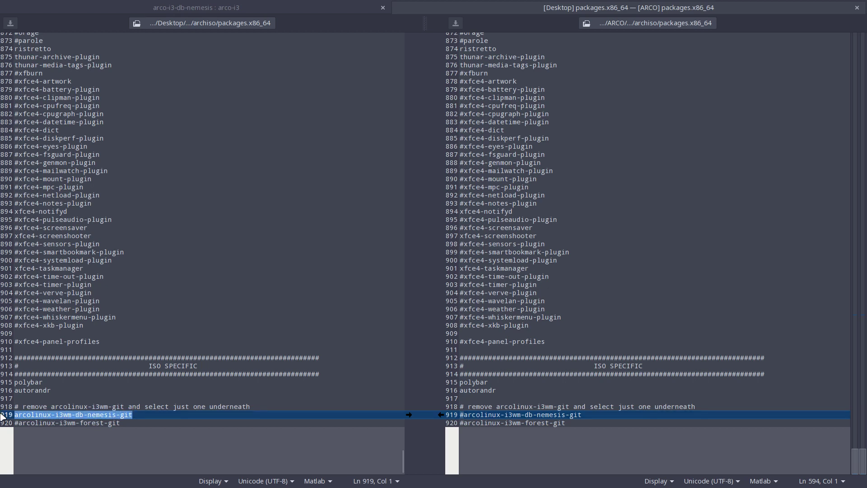
pyautogui.click(77, 415)
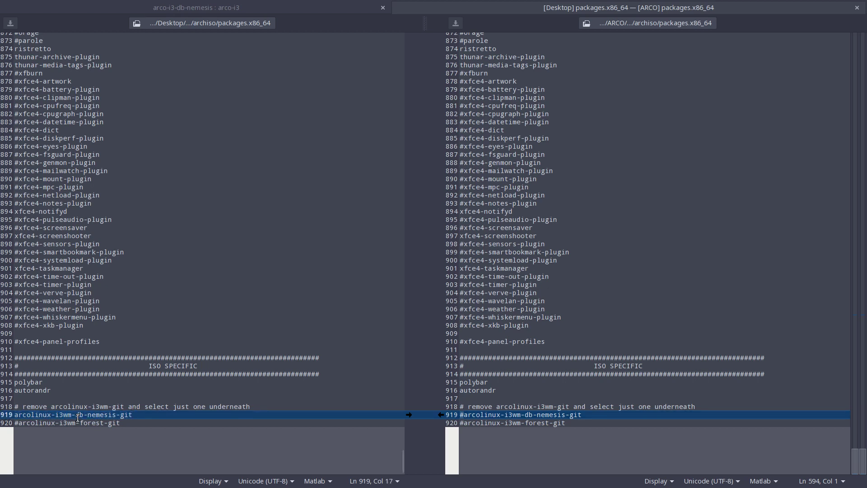
pyautogui.click(75, 414)
pyautogui.moveTo(77, 414); pyautogui.dragTo(111, 422)
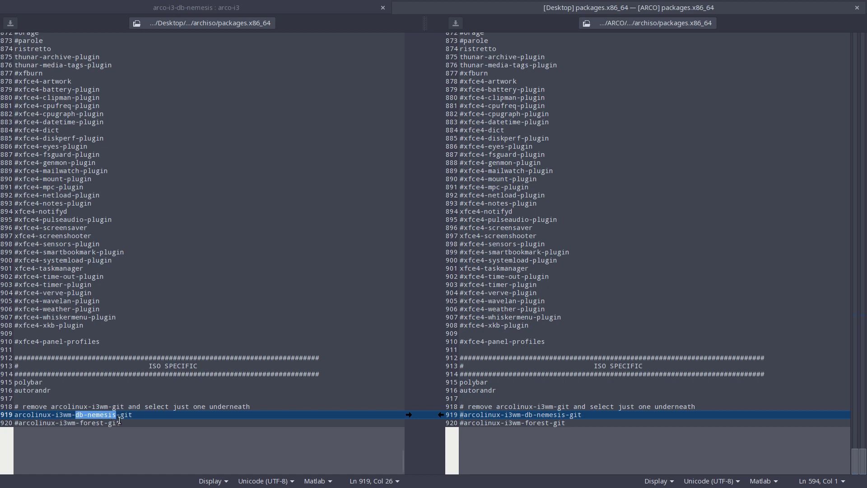
# Inspect the commented arcolinux-i3wm-forest-git line 920, then exit Meld's full screen.
pyautogui.moveTo(128, 423); pyautogui.dragTo(14, 421)
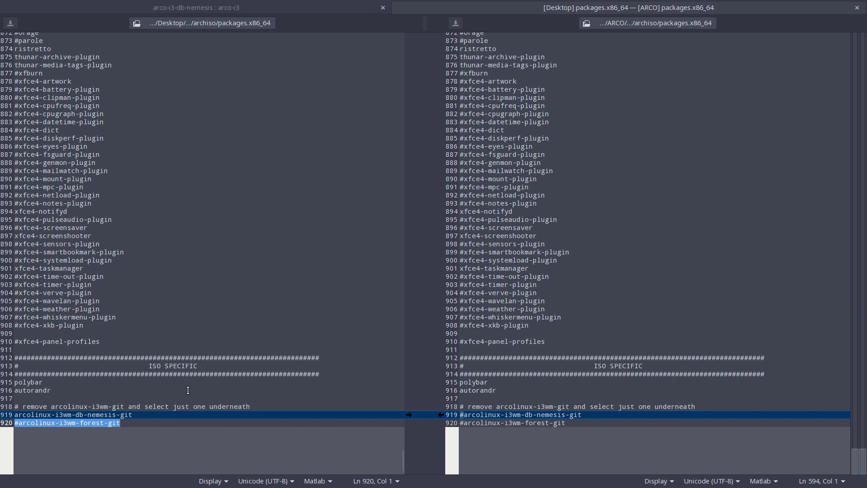
pyautogui.moveTo(135, 415); pyautogui.dragTo(14, 415)
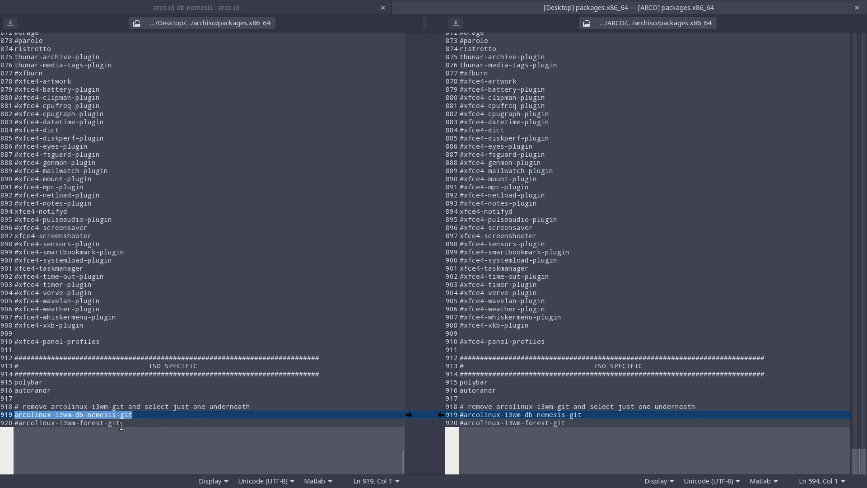
pyautogui.click(124, 424)
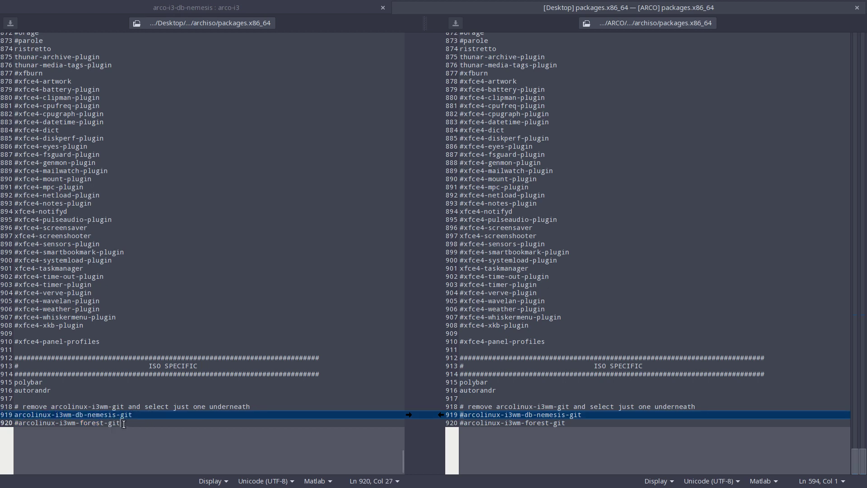
pyautogui.click(18, 424)
pyautogui.press('super+f')
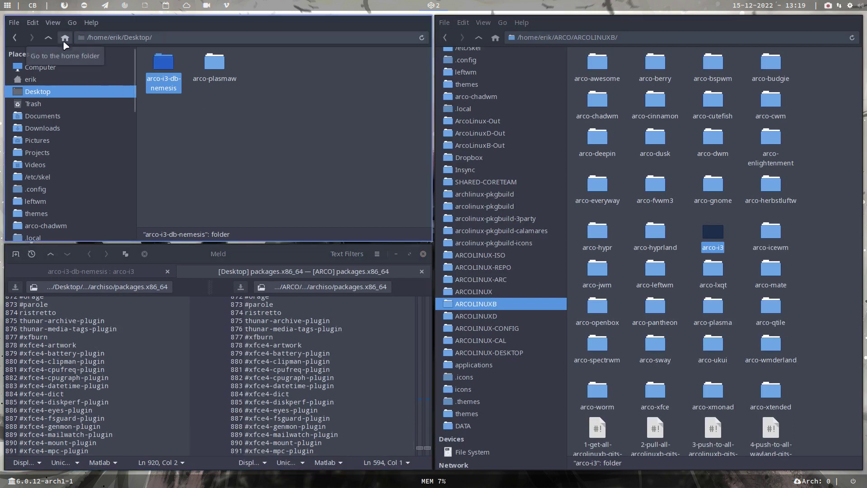
# Switch to the empty workspace 1 with Super+1.
pyautogui.press('super+1')
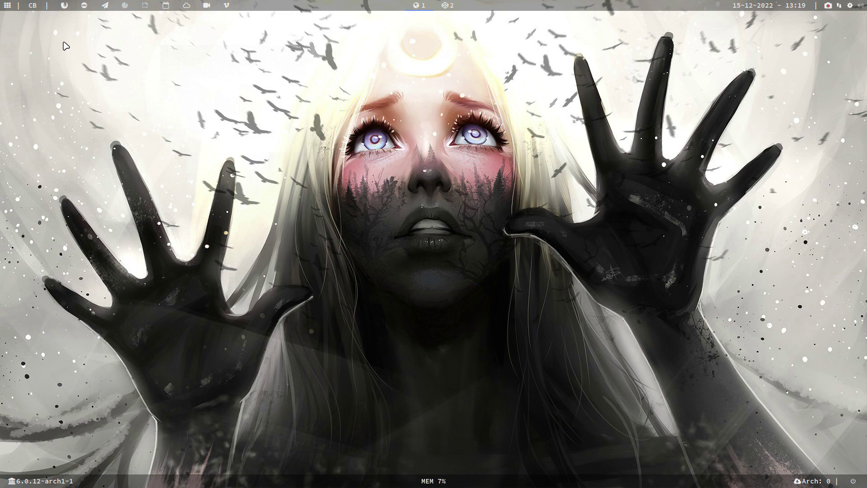
# Browse to arcolinuxb.com in Chromium and open its Tutorials page.
pyautogui.press('super+w')
pyautogui.write('arc')
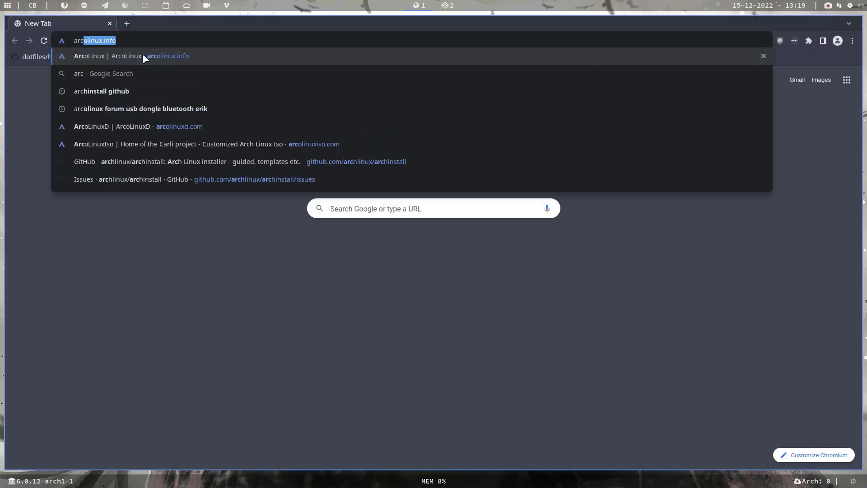
pyautogui.write('olinuxb')
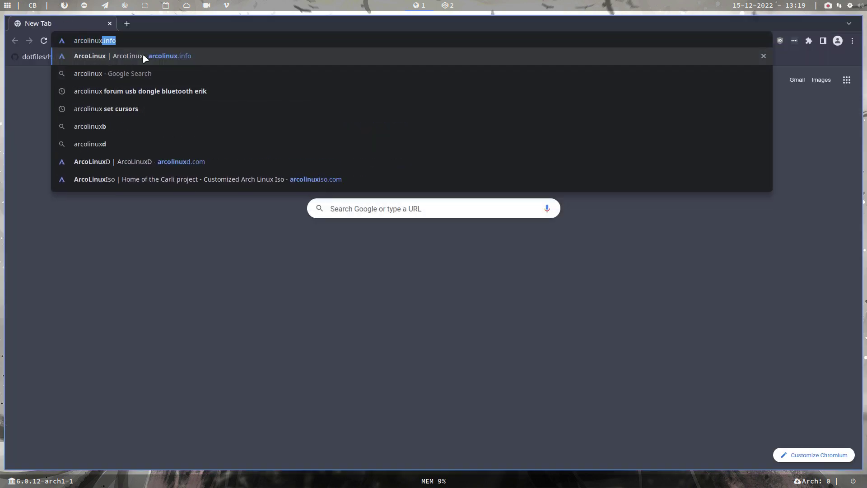
pyautogui.write('.com')
pyautogui.press('Return')
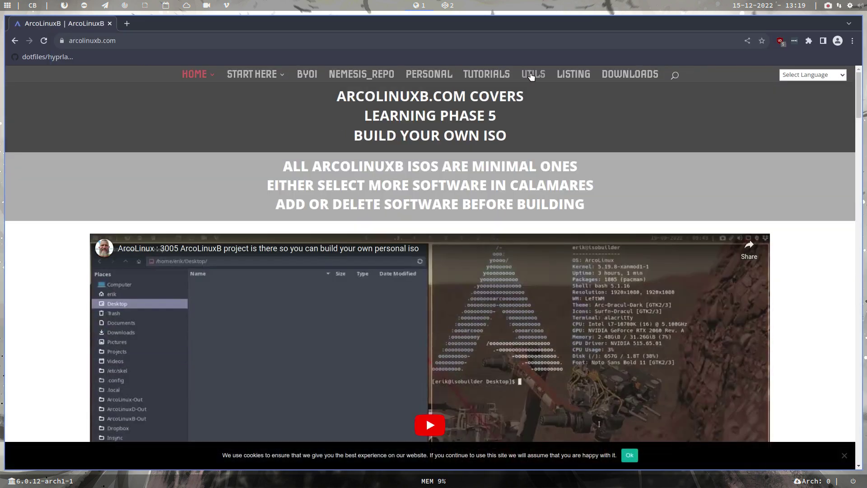
pyautogui.click(483, 76)
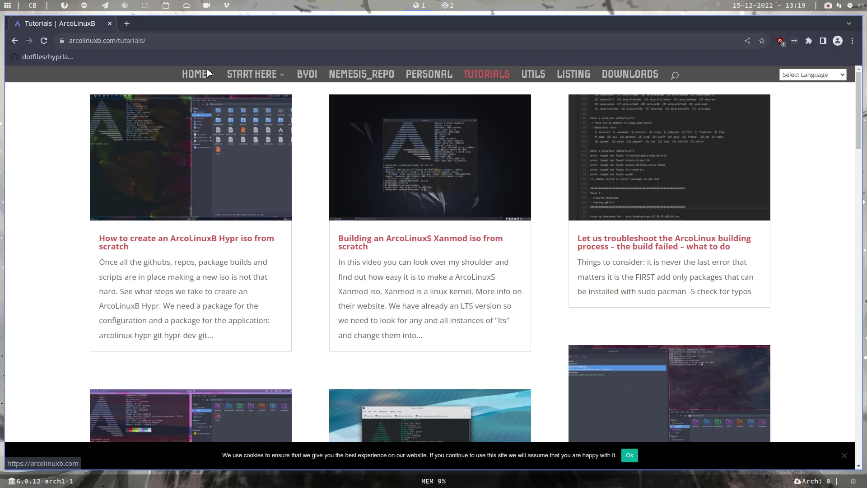
pyautogui.moveTo(210, 77)
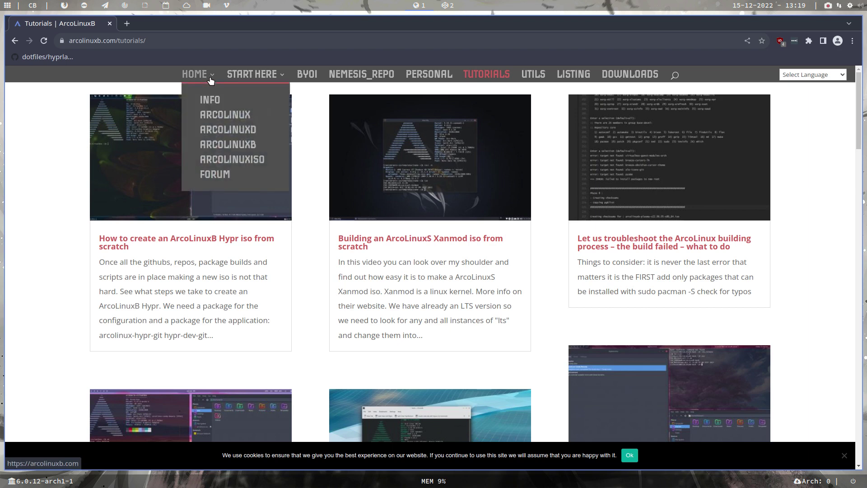